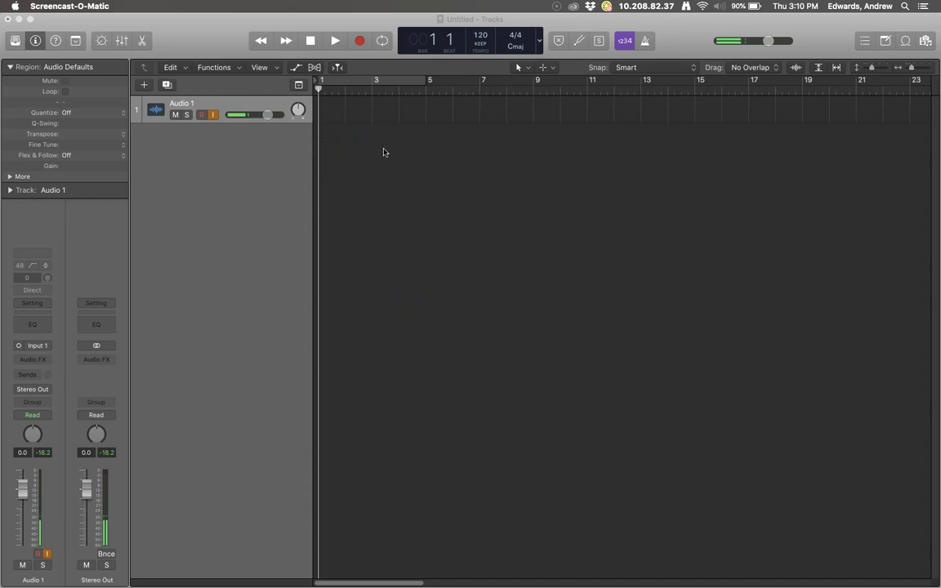
# - Create one new software instrument track using the Default Patch with output 1 + 2
pyautogui.click(320, 219)
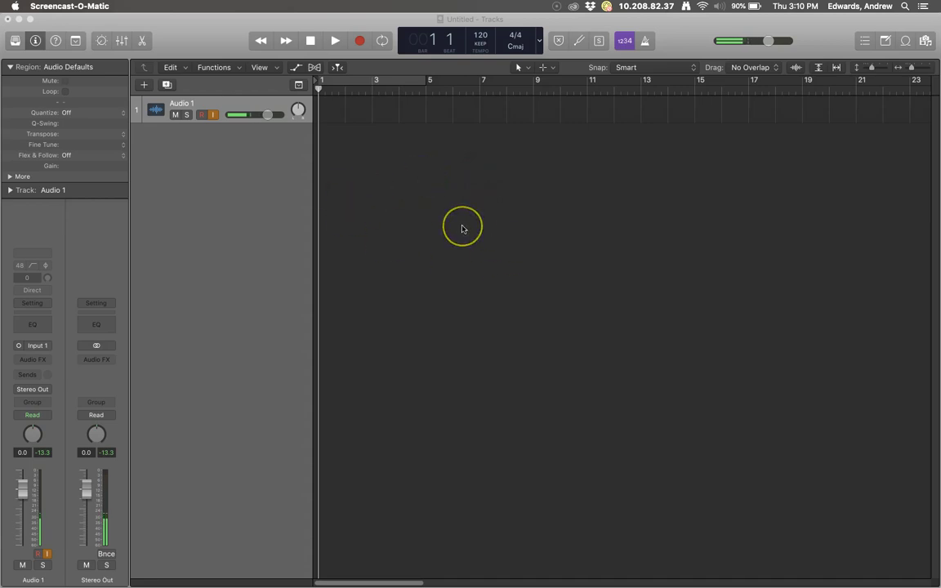
pyautogui.click(144, 85)
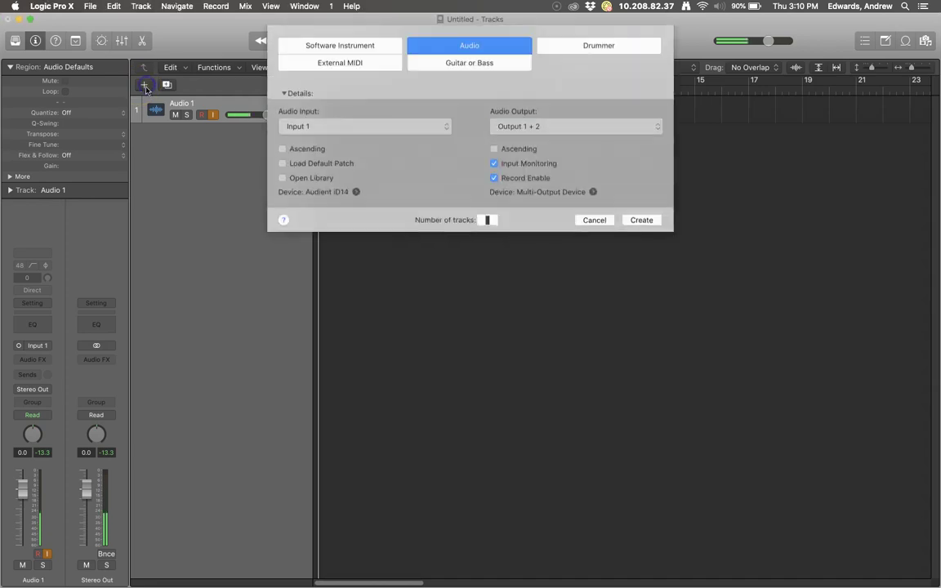
pyautogui.click(368, 53)
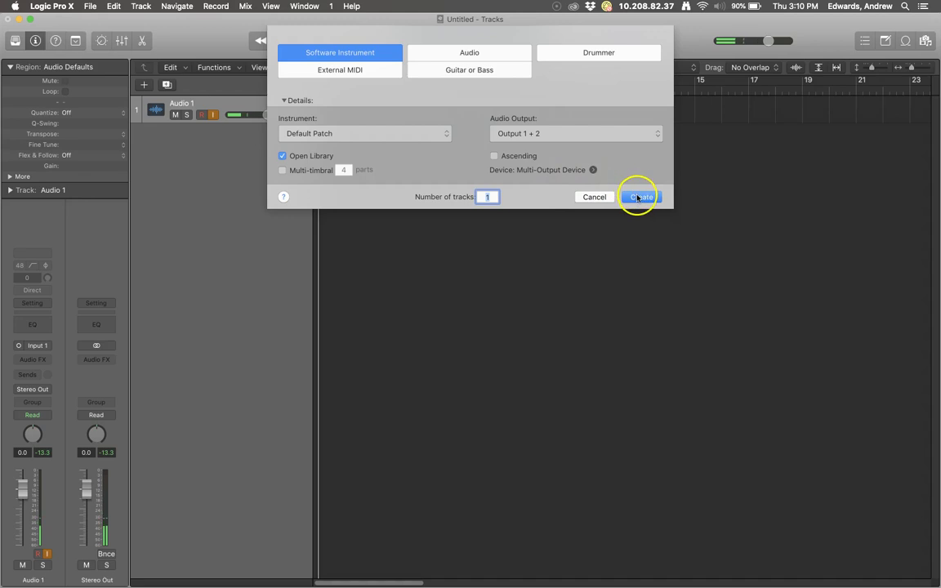
pyautogui.click(433, 137)
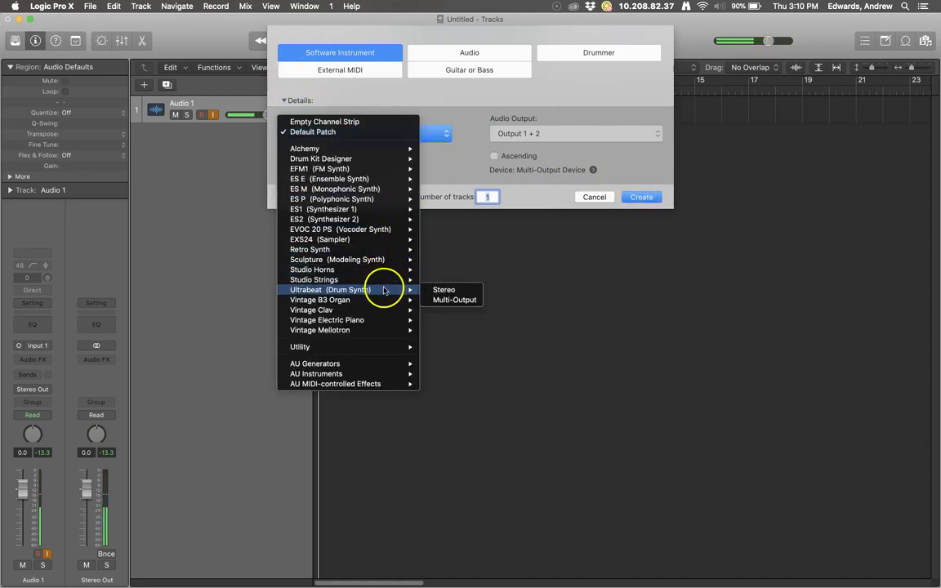
pyautogui.click(468, 148)
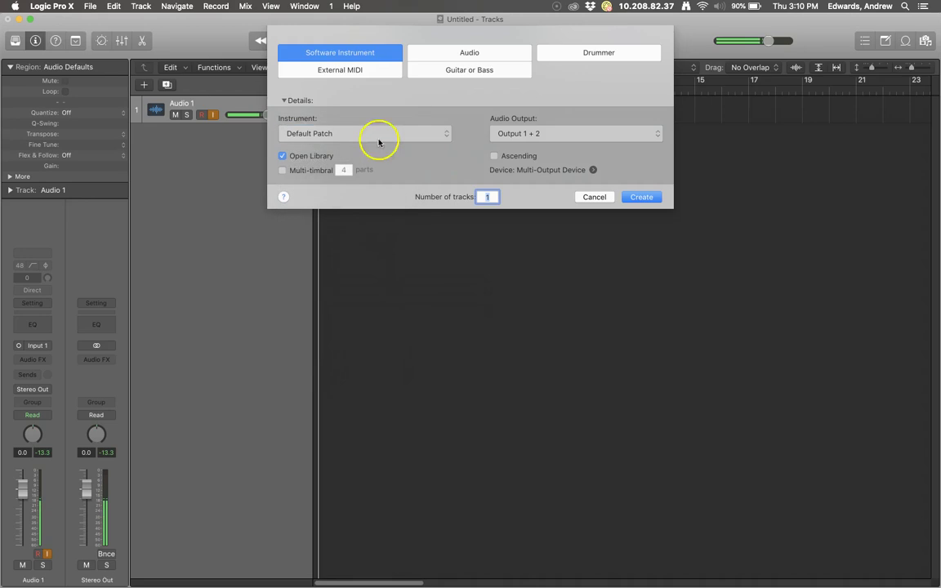
pyautogui.click(642, 197)
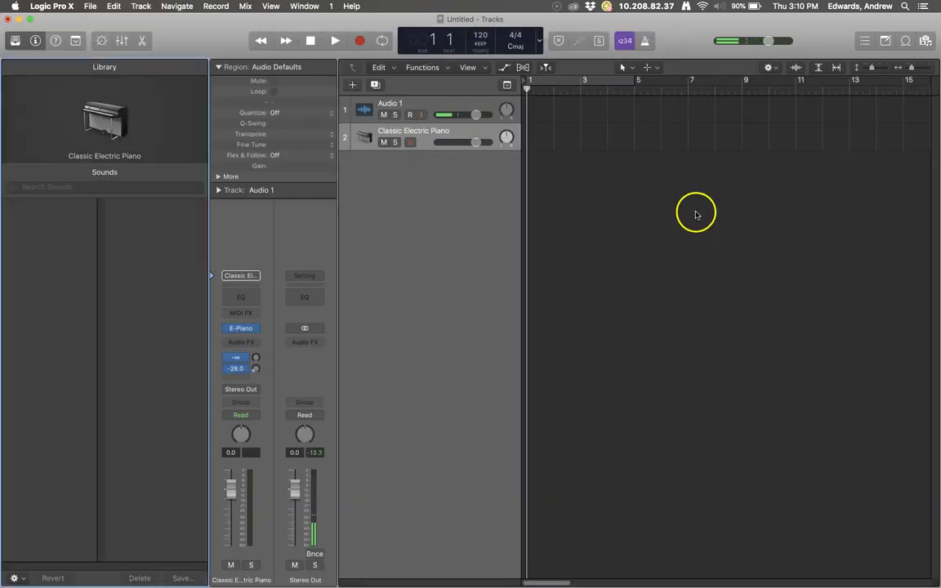
# - Select the Classic Electric Piano track and show its channel strip in the inspector
pyautogui.click(441, 100)
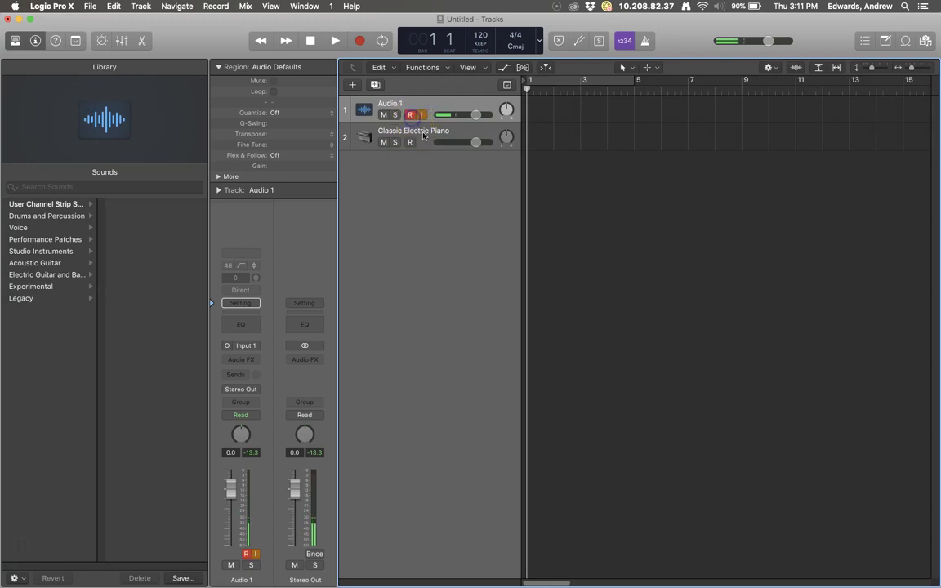
pyautogui.click(423, 134)
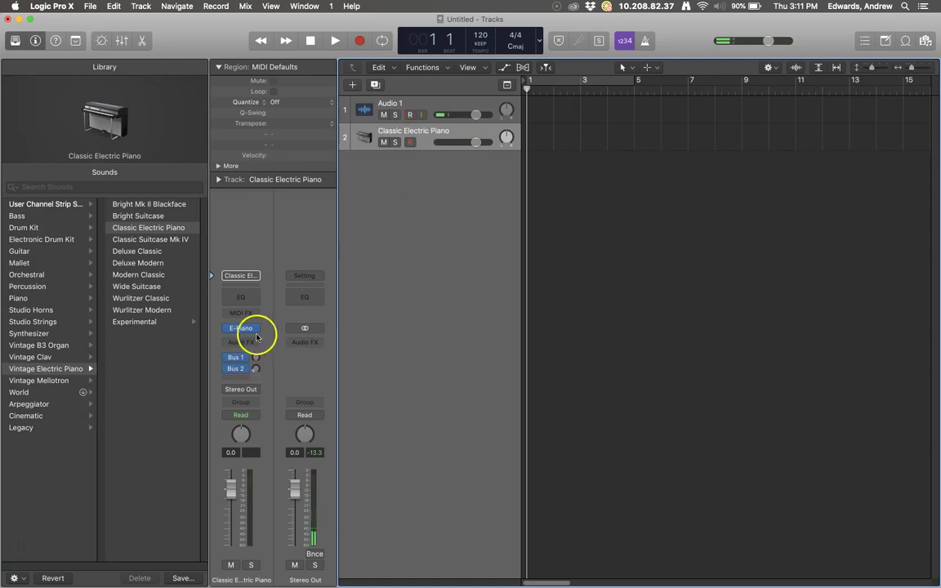
pyautogui.click(35, 40)
pyautogui.click(36, 40)
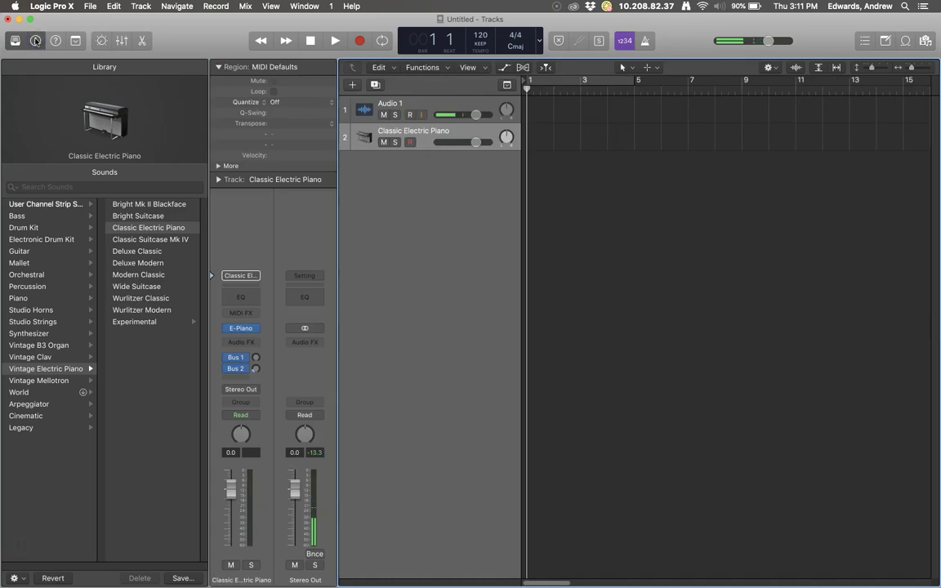
pyautogui.click(36, 40)
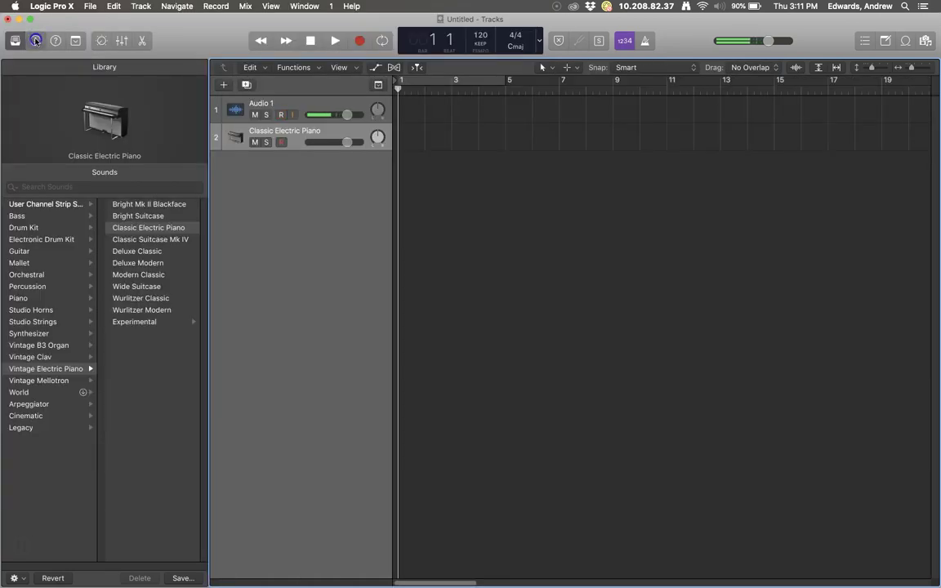
pyautogui.click(35, 40)
pyautogui.click(35, 41)
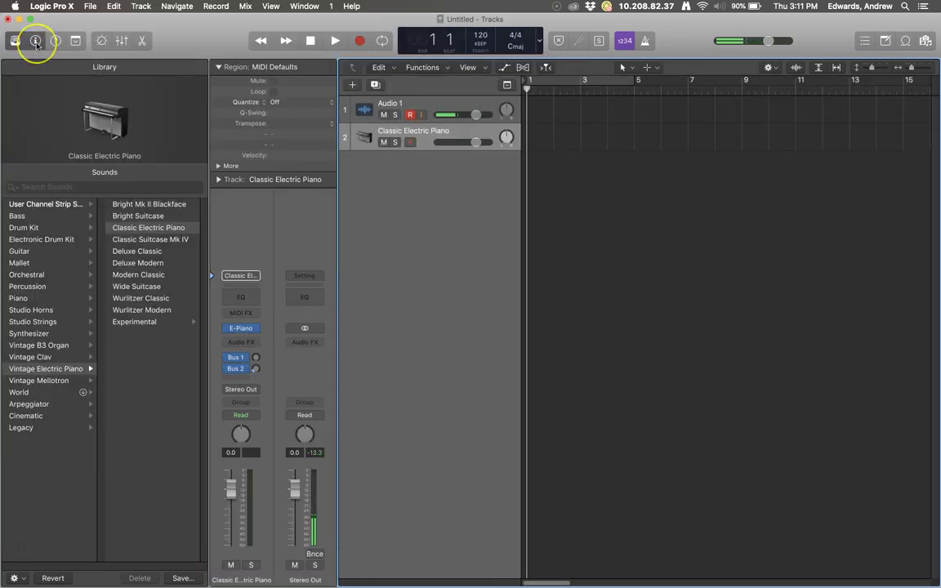
pyautogui.click(35, 41)
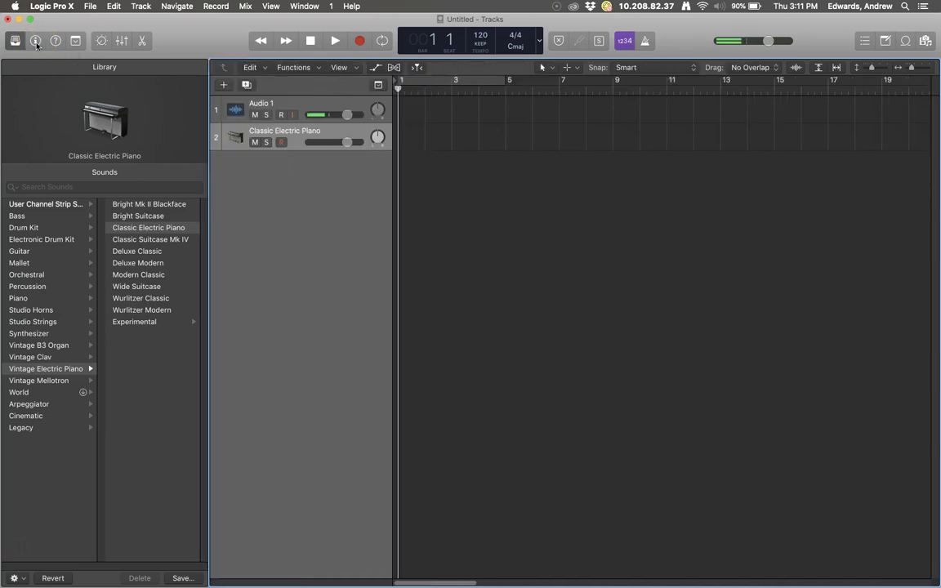
pyautogui.click(35, 41)
pyautogui.click(35, 41)
pyautogui.click(36, 40)
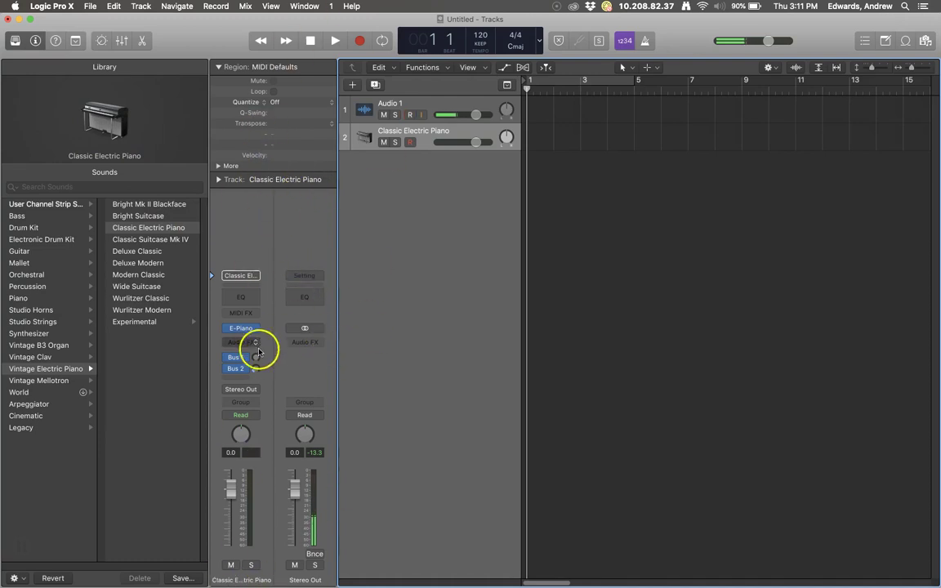
# - Replace the track's electric piano instrument with stereo Ultrabeat (Drum Synth), and audition its Kick 1 and Snare 1 sounds
pyautogui.moveTo(256, 329)
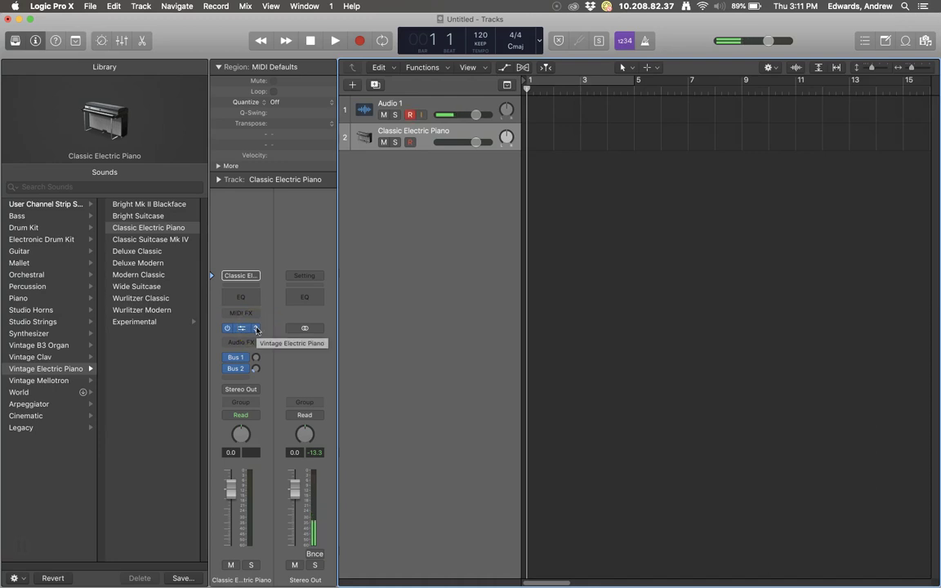
pyautogui.click(257, 329)
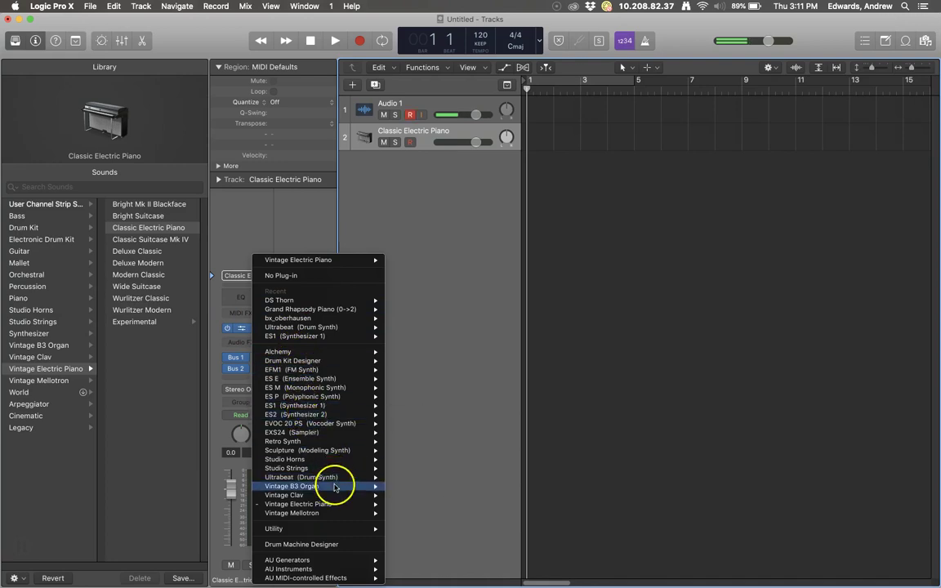
pyautogui.moveTo(373, 478)
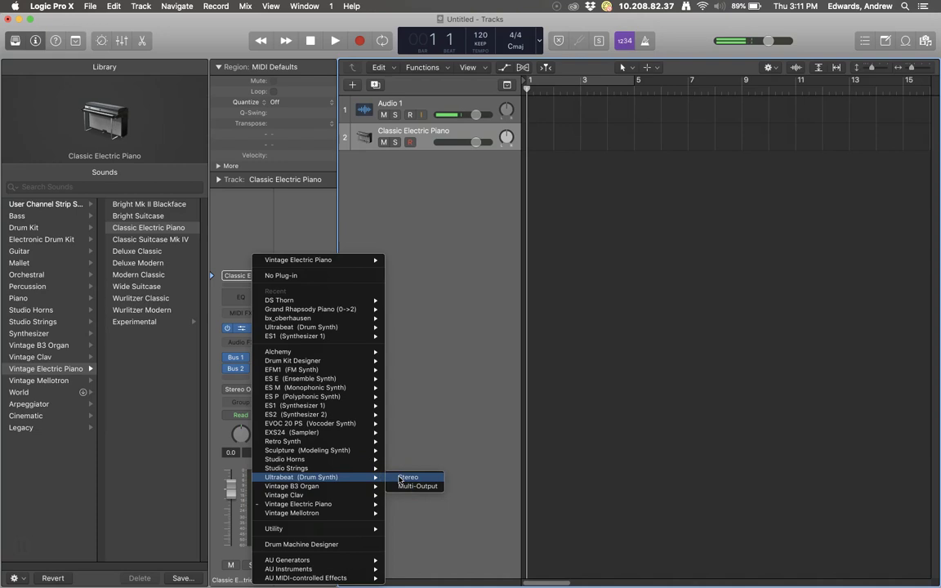
pyautogui.click(407, 477)
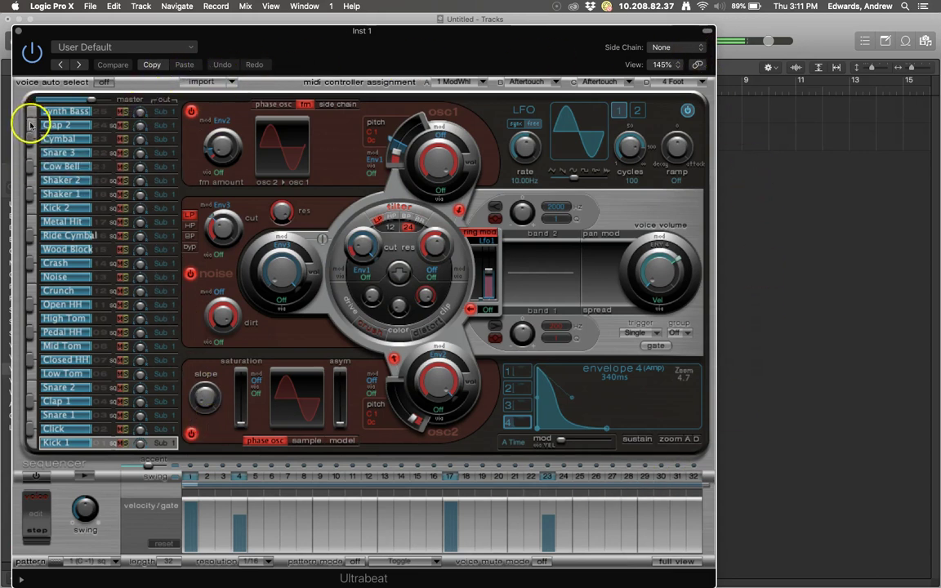
pyautogui.click(31, 444)
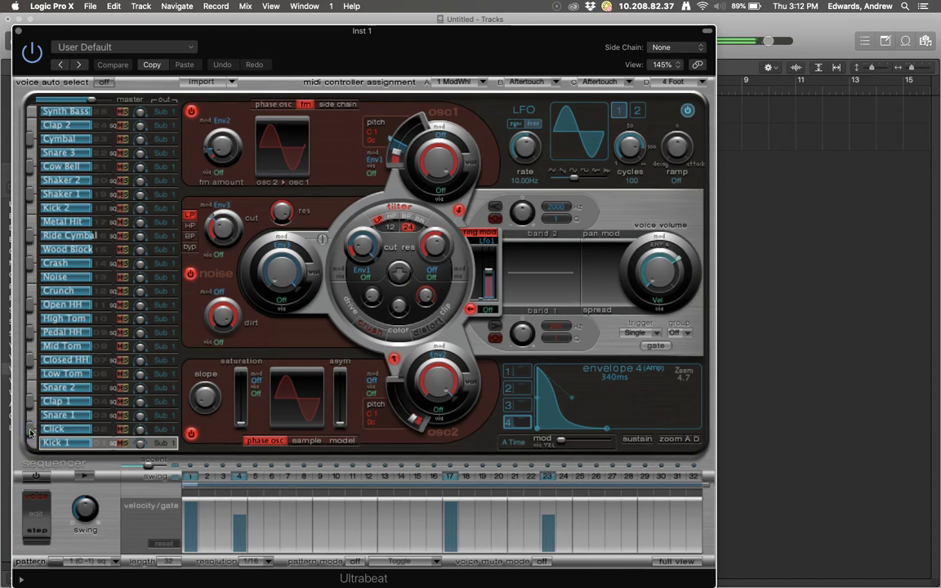
pyautogui.click(33, 416)
# - Load the Boutique 808 drum kit preset into Ultrabeat
pyautogui.click(181, 48)
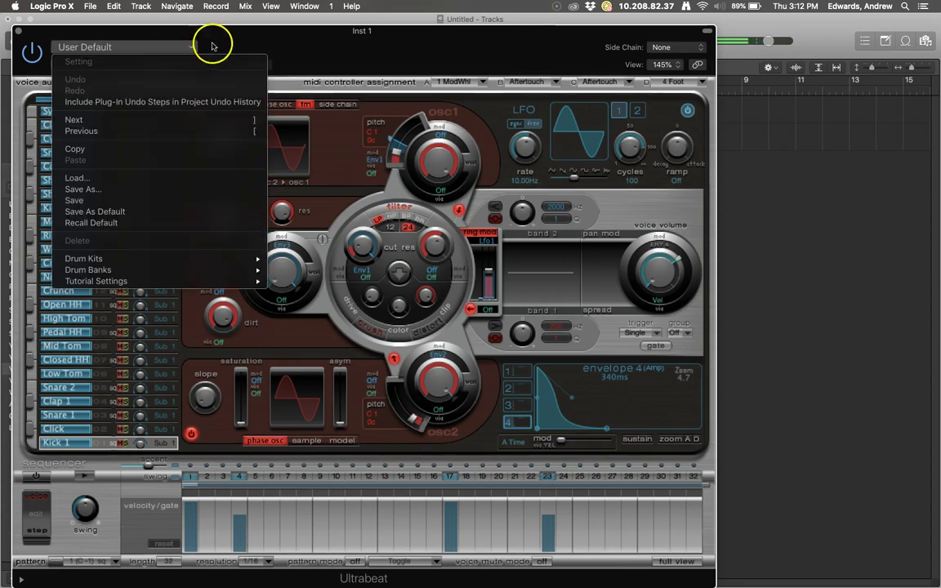
pyautogui.click(181, 46)
pyautogui.click(183, 45)
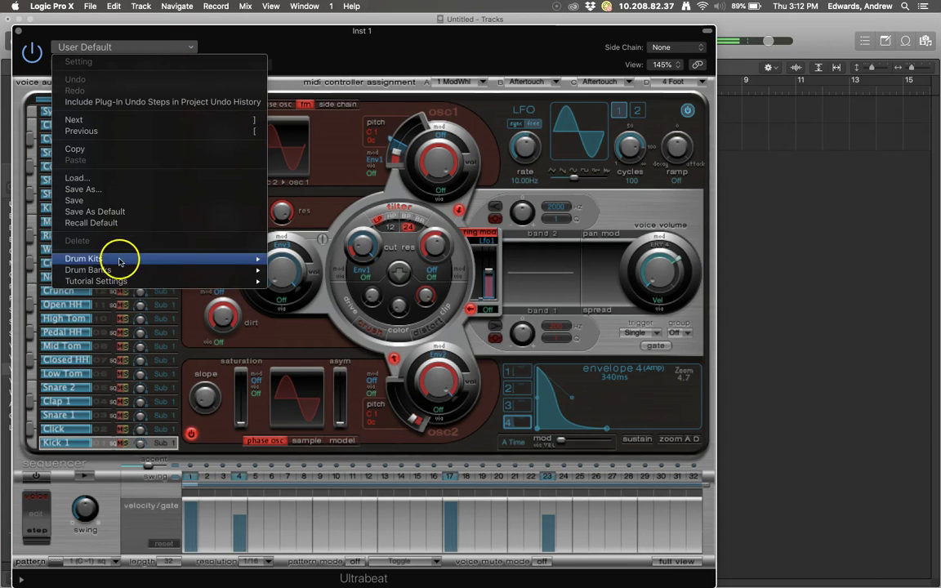
pyautogui.moveTo(120, 258)
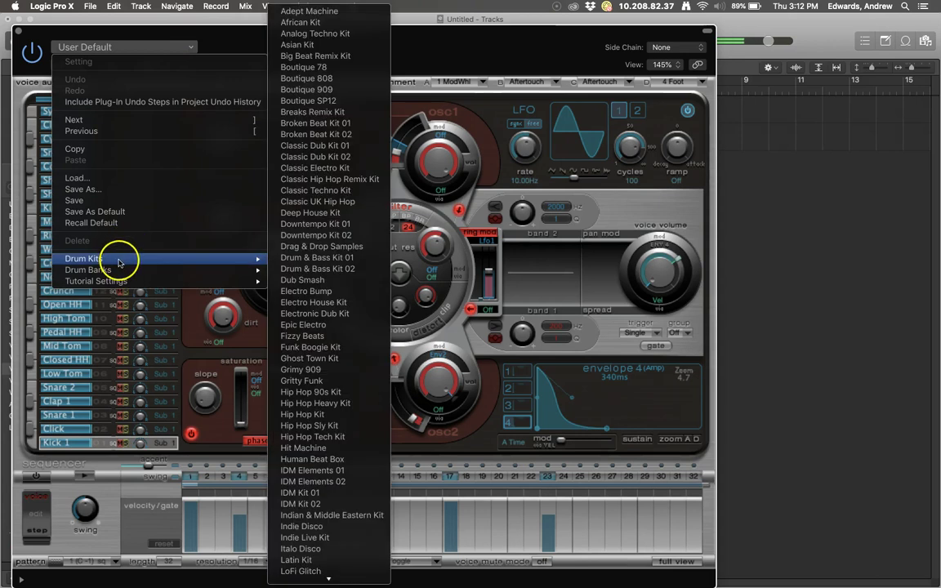
pyautogui.click(343, 81)
pyautogui.click(118, 405)
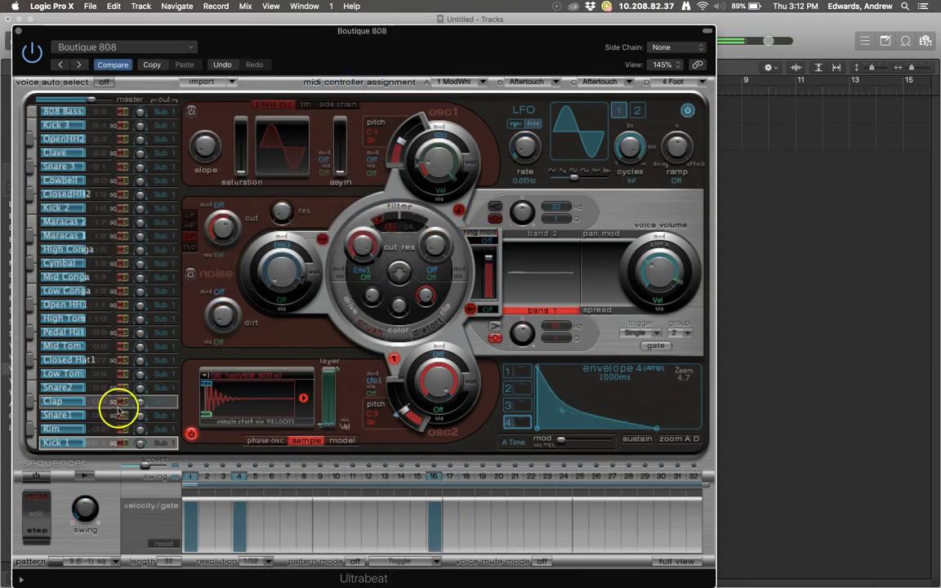
# - Audition the Boutique 808 kit's Kick 1 and Snare1 sounds in alternation
pyautogui.click(31, 442)
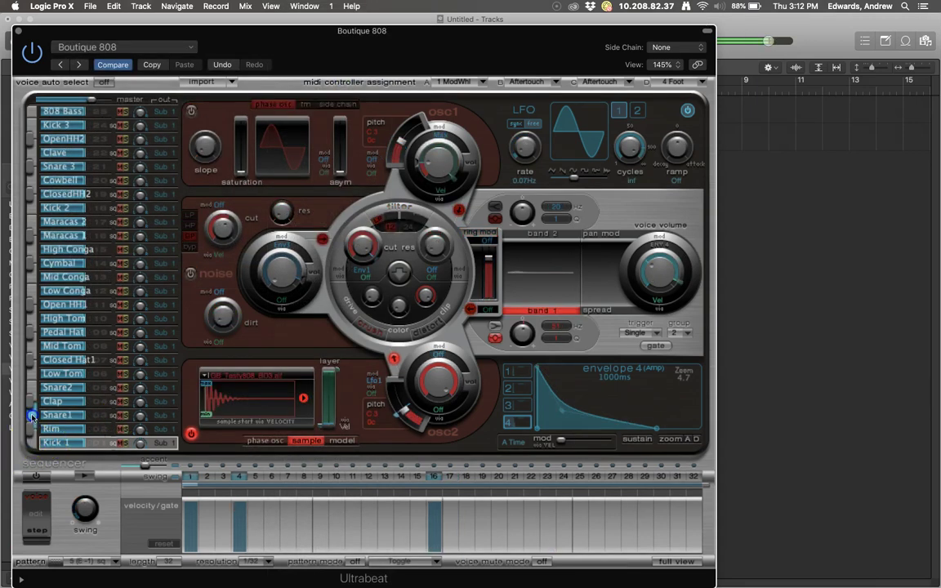
pyautogui.click(31, 440)
pyautogui.click(32, 415)
pyautogui.click(31, 440)
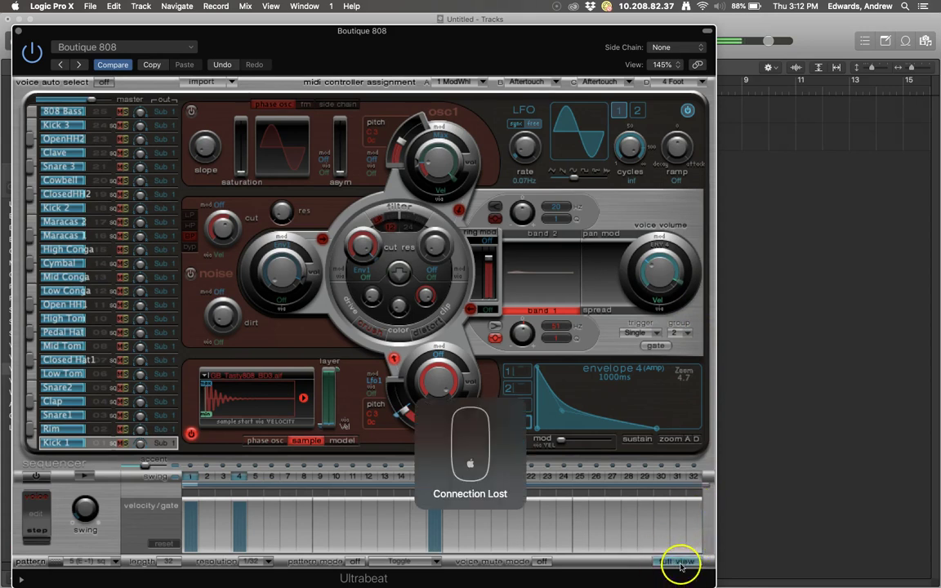
# - Show the step sequencer in full view and set the pattern resolution to 1/16
pyautogui.click(677, 562)
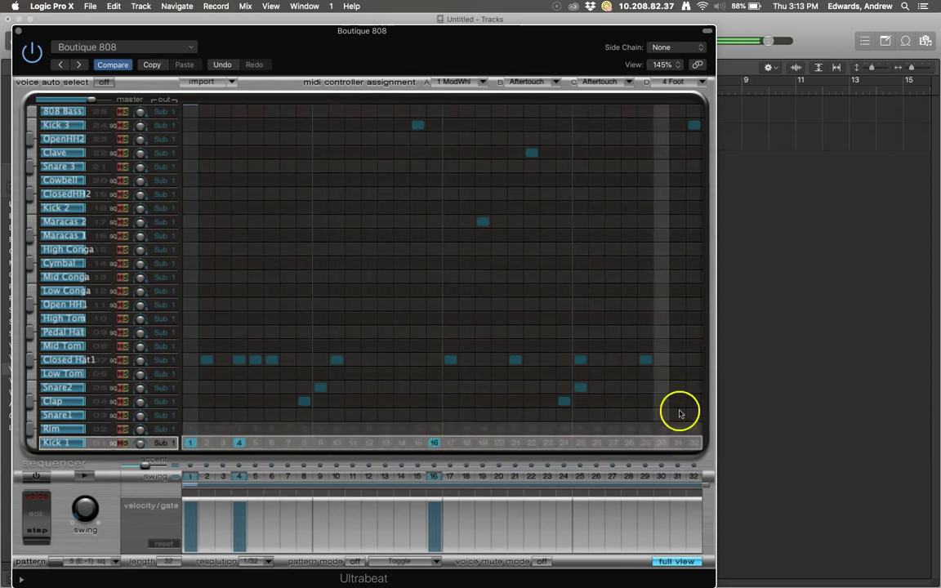
pyautogui.click(269, 563)
pyautogui.click(251, 541)
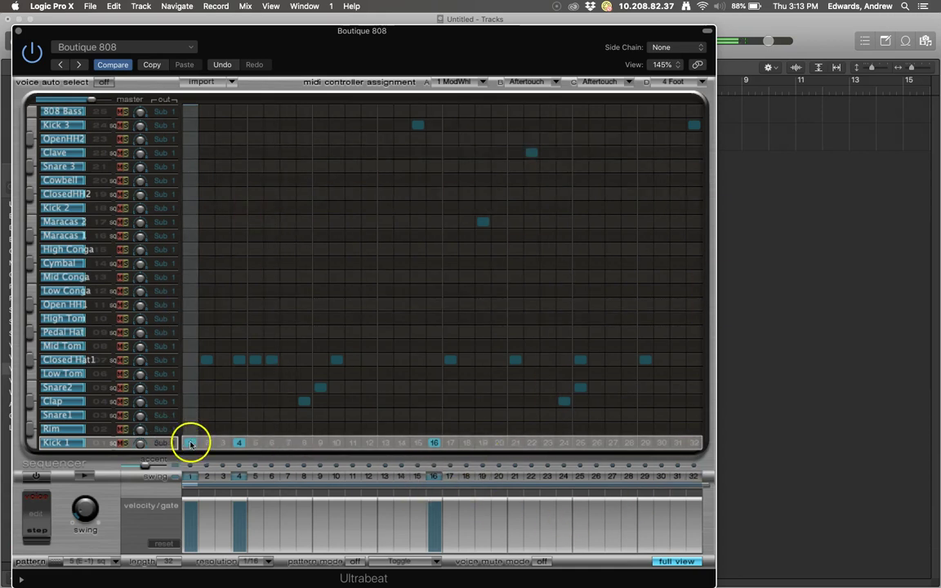
# - Turn on the sequencer and clear all existing steps of every drum sound from the pattern grid
pyautogui.click(117, 253)
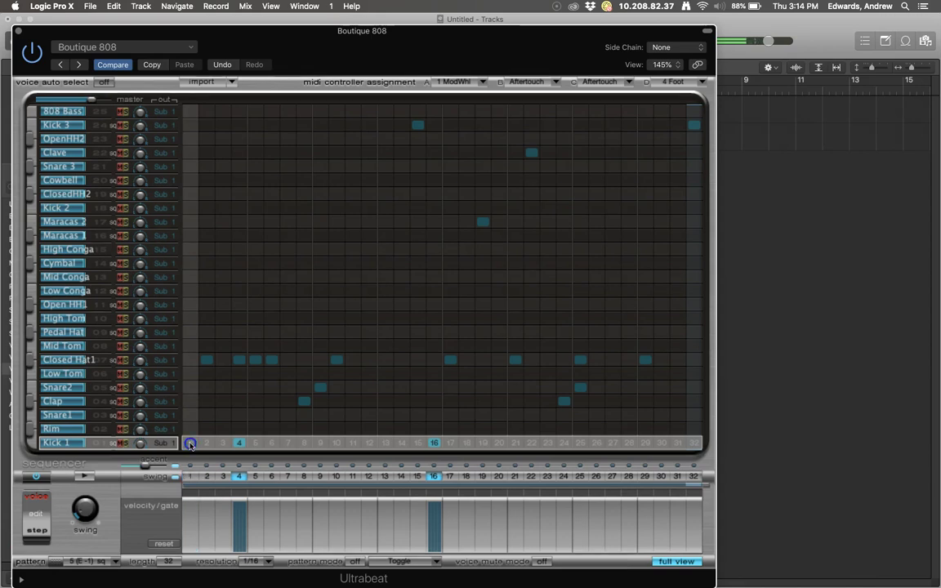
pyautogui.moveTo(195, 442)
pyautogui.mouseDown()
pyautogui.moveTo(323, 356)
pyautogui.moveTo(502, 273)
pyautogui.moveTo(513, 214)
pyautogui.mouseUp()
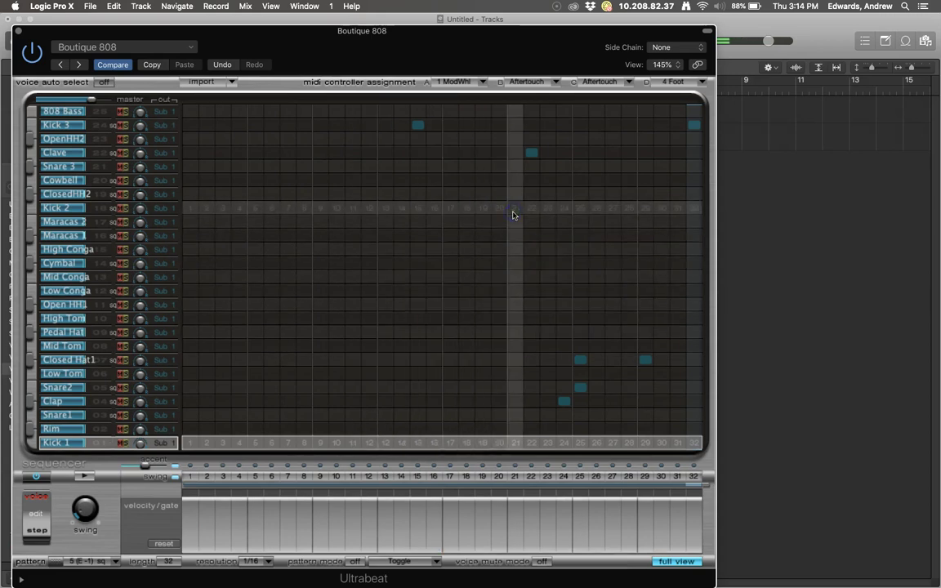
pyautogui.moveTo(696, 125)
pyautogui.mouseDown()
pyautogui.moveTo(421, 261)
pyautogui.moveTo(398, 300)
pyautogui.moveTo(376, 444)
pyautogui.moveTo(355, 452)
pyautogui.moveTo(190, 445)
pyautogui.moveTo(102, 478)
pyautogui.mouseUp()
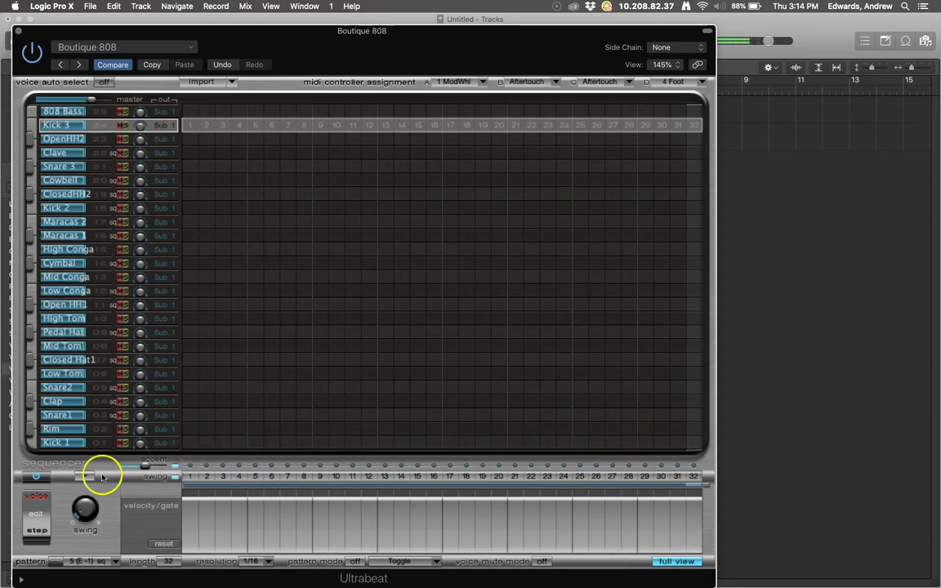
# - Program Kick 1 hits on steps 1, 4, 5, 11, 15, 17, 20, 21, 27, 29 and 31 of the pattern
pyautogui.click(190, 443)
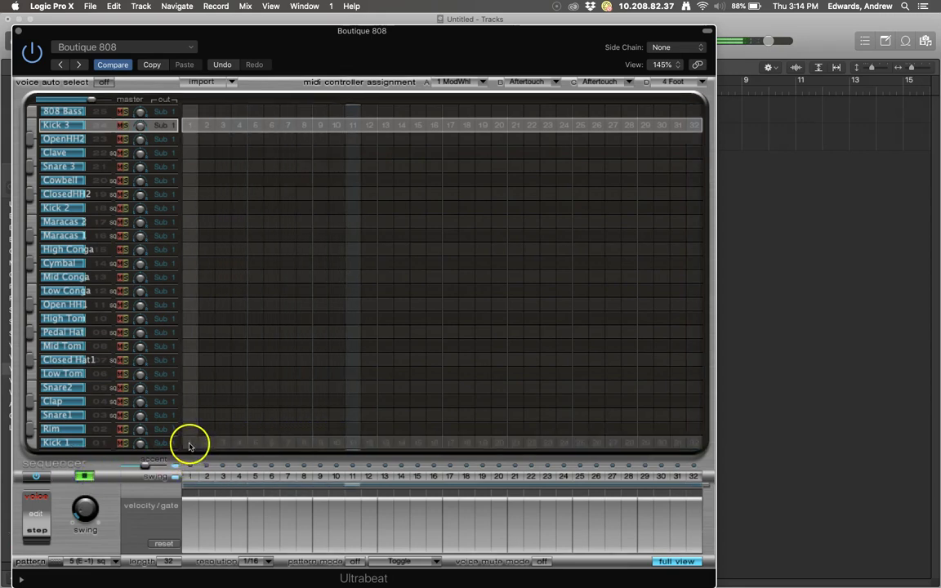
pyautogui.click(239, 443)
pyautogui.click(255, 443)
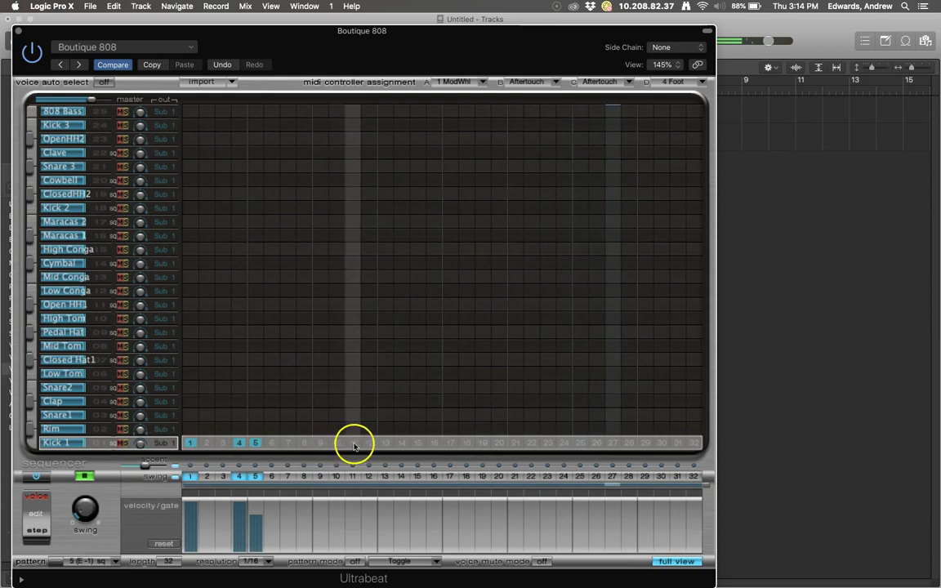
pyautogui.click(353, 443)
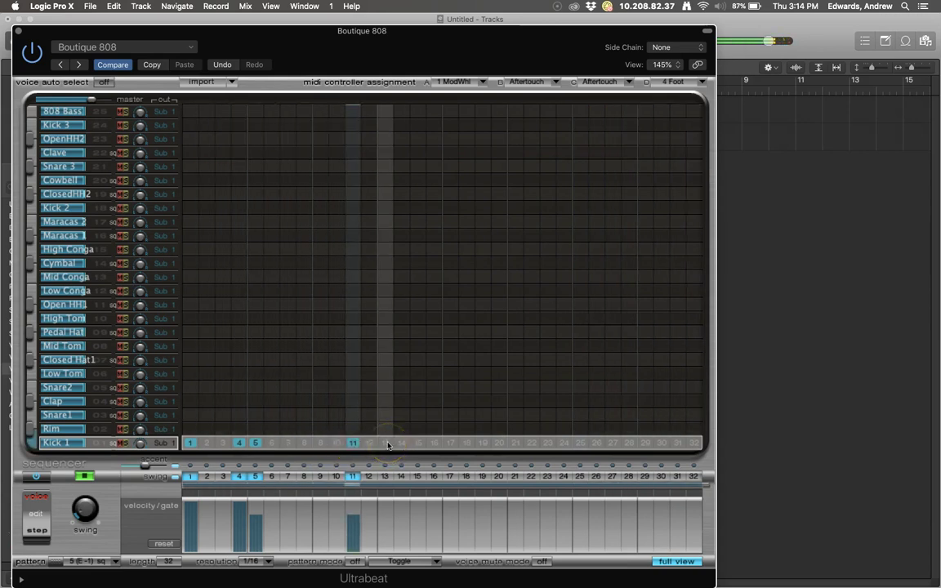
pyautogui.click(417, 443)
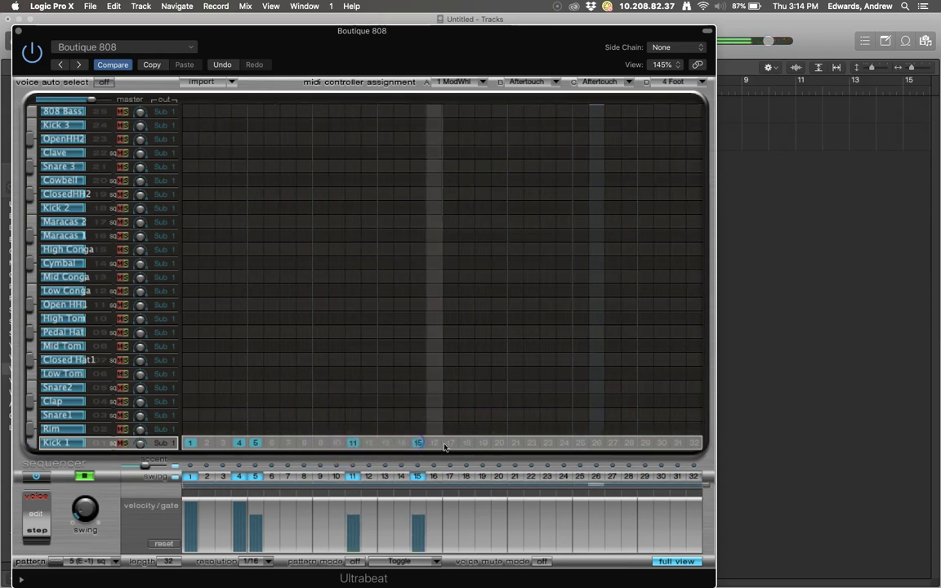
pyautogui.click(452, 443)
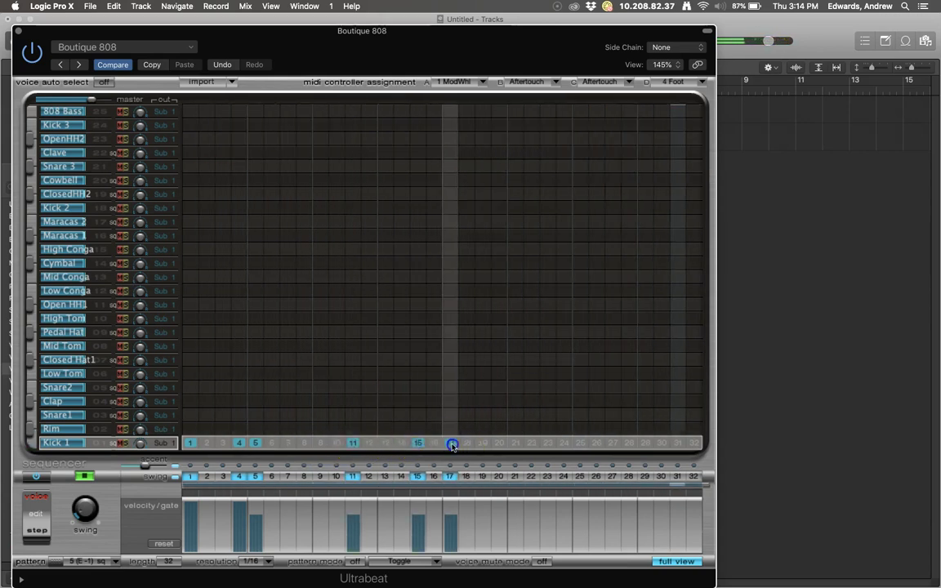
pyautogui.click(500, 443)
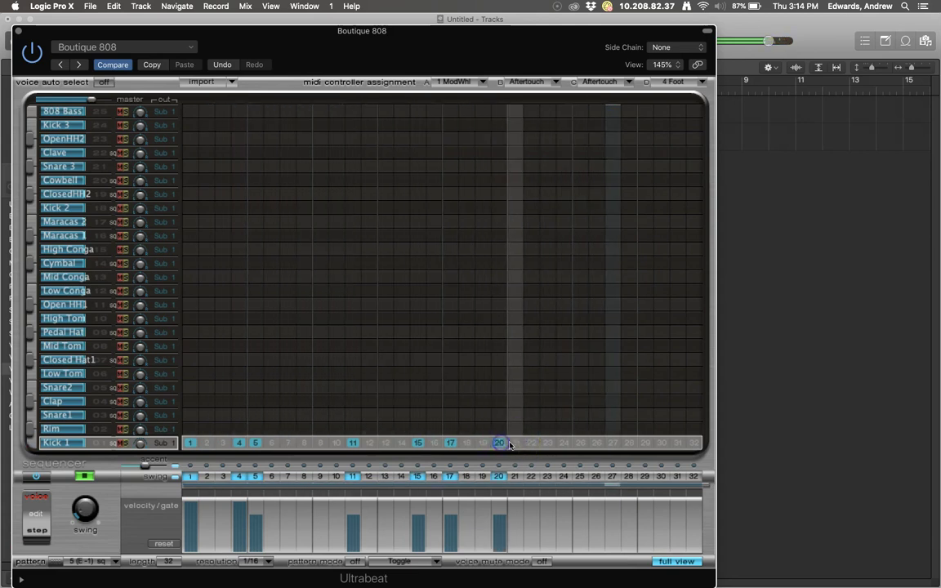
pyautogui.click(515, 442)
pyautogui.click(613, 443)
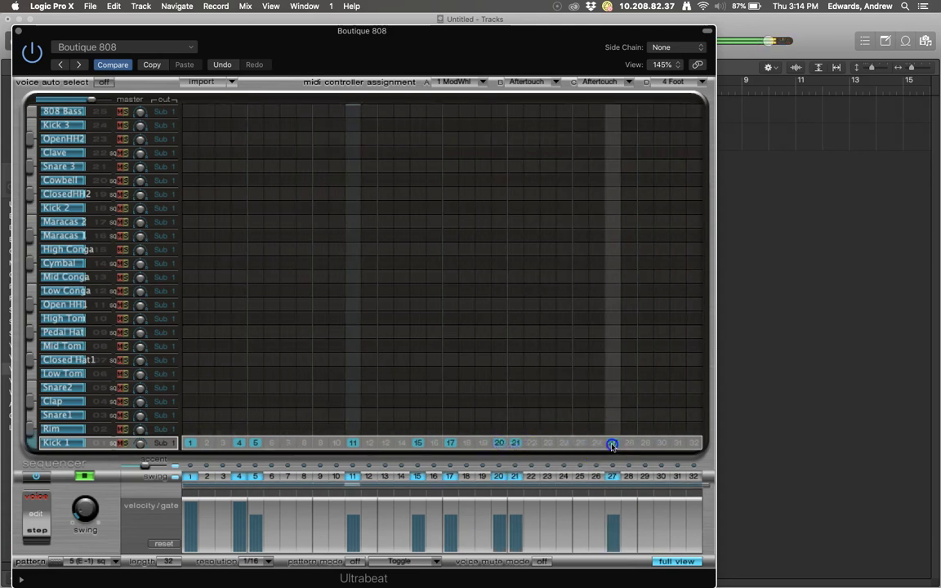
pyautogui.click(646, 442)
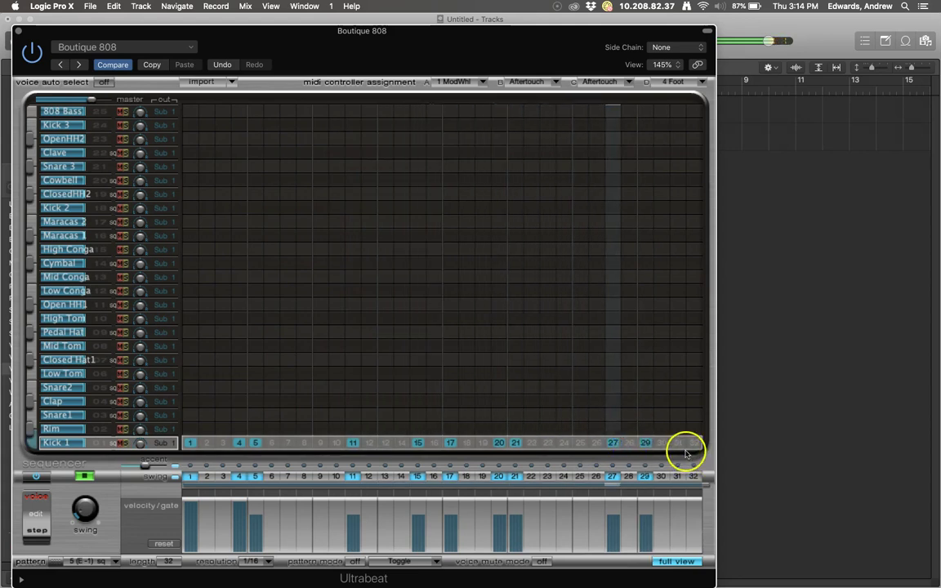
pyautogui.click(677, 443)
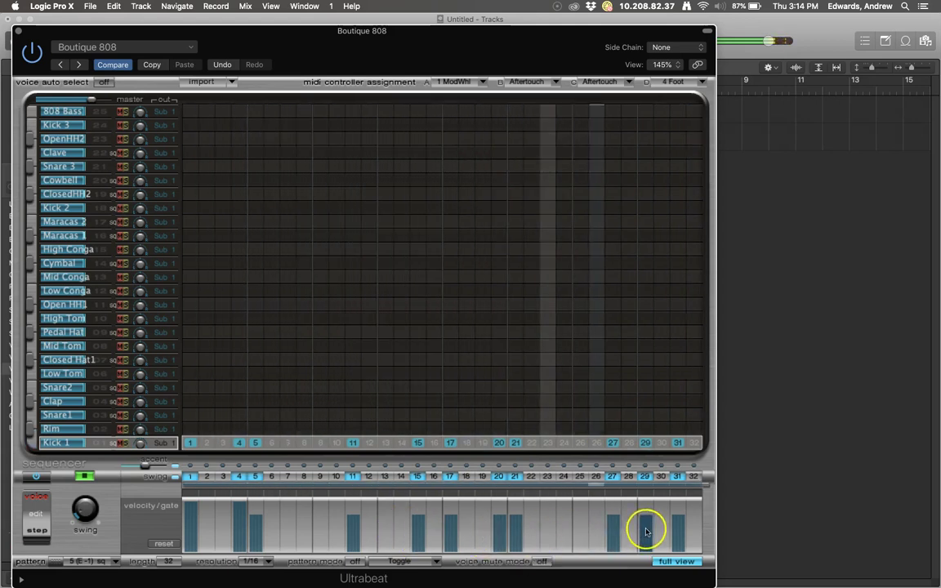
# - Shape the Kick 1 velocities by raising steps 29, 11 and 5 and lowering steps 4 and 20
pyautogui.moveTo(646, 532); pyautogui.dragTo(645, 511)
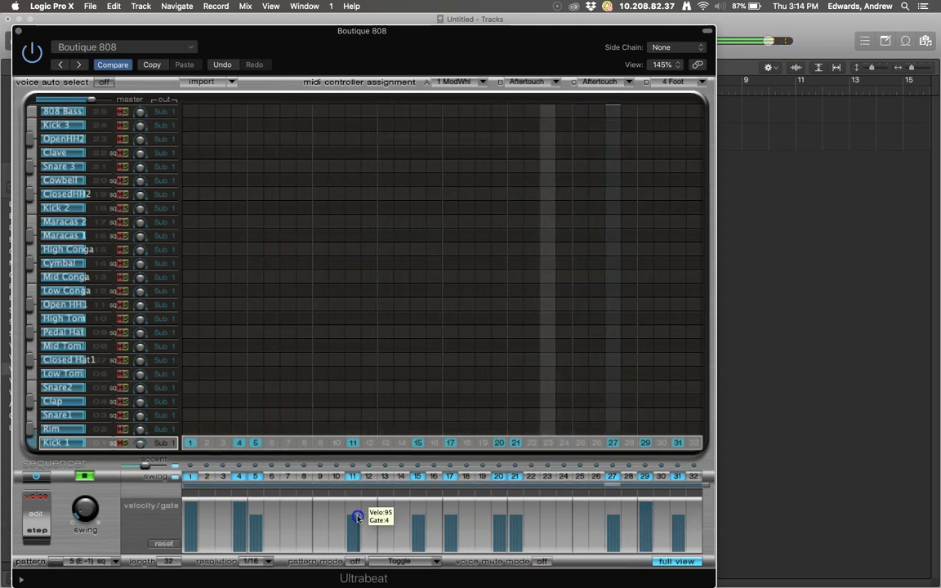
pyautogui.moveTo(357, 527); pyautogui.dragTo(356, 510)
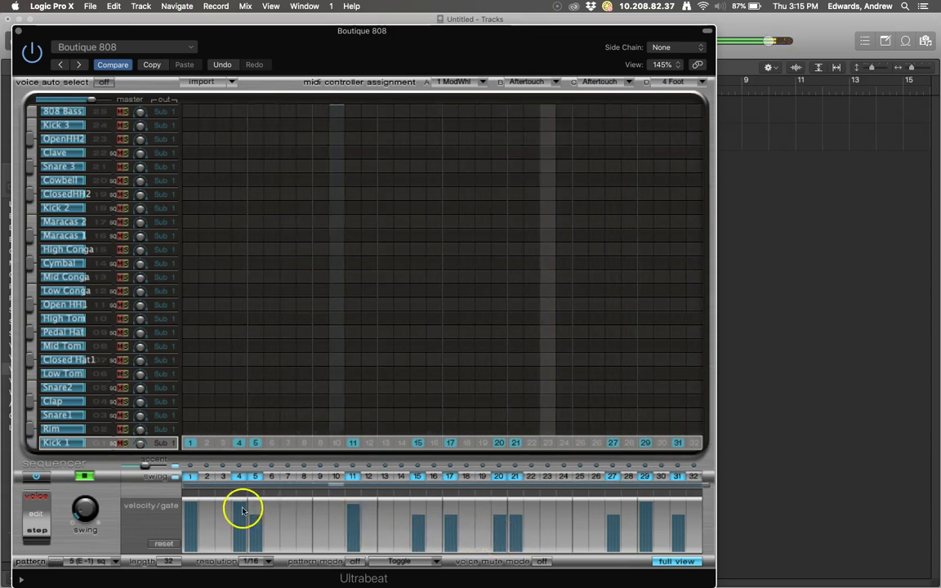
pyautogui.moveTo(242, 511)
pyautogui.mouseDown()
pyautogui.moveTo(239, 533)
pyautogui.moveTo(254, 505)
pyautogui.mouseUp()
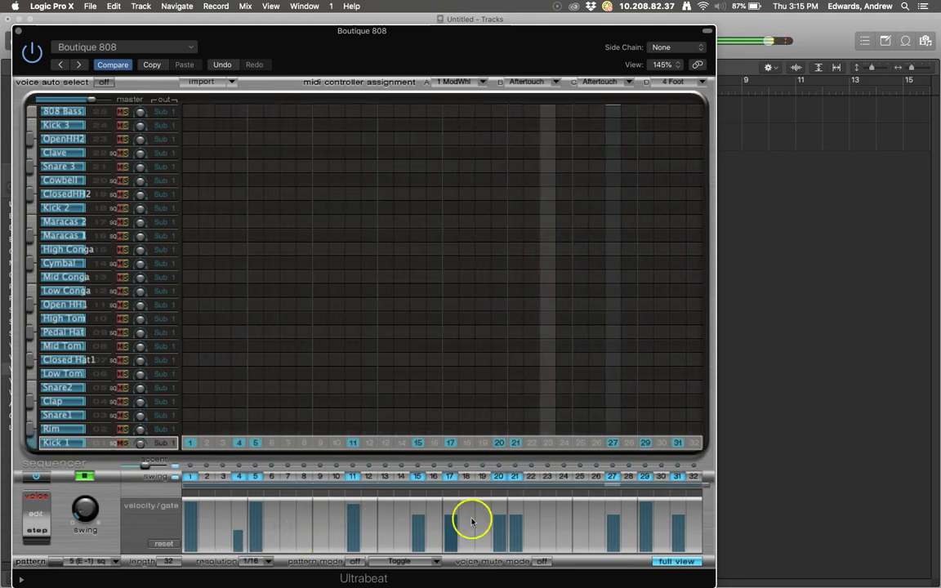
pyautogui.moveTo(498, 521); pyautogui.dragTo(528, 525)
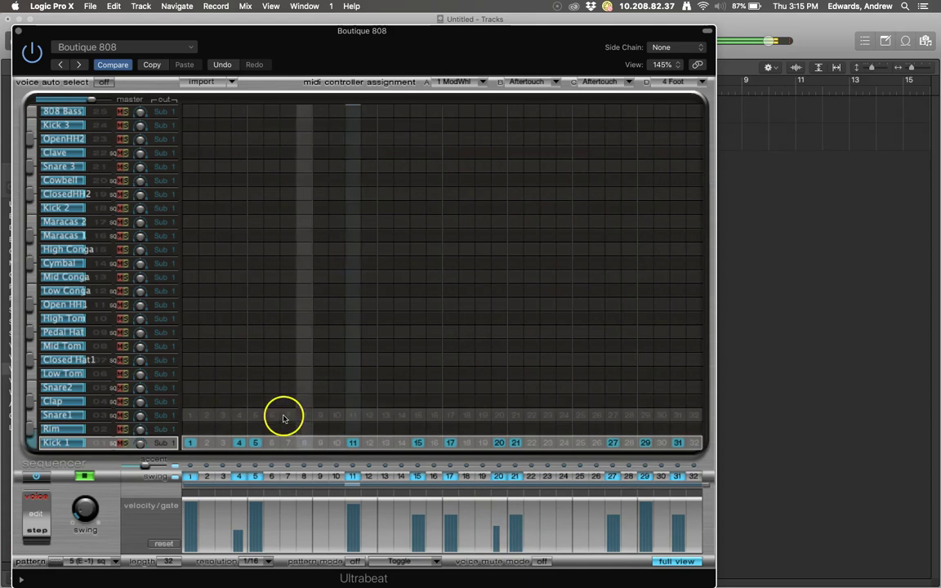
# - Place Snare1 hits on steps 3, 7, 8 and 11, removing the trial hits on steps 9 and 10
pyautogui.click(218, 416)
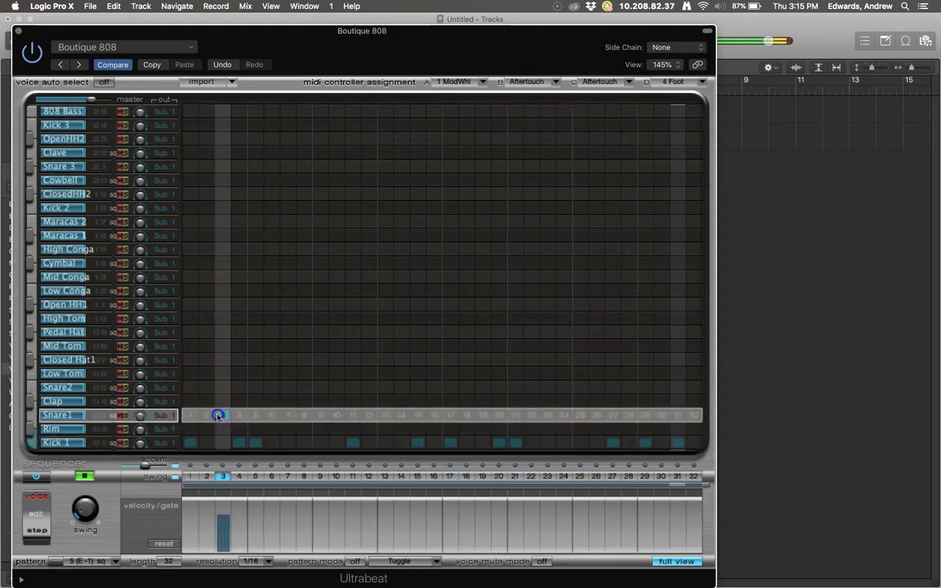
pyautogui.click(288, 415)
pyautogui.click(320, 416)
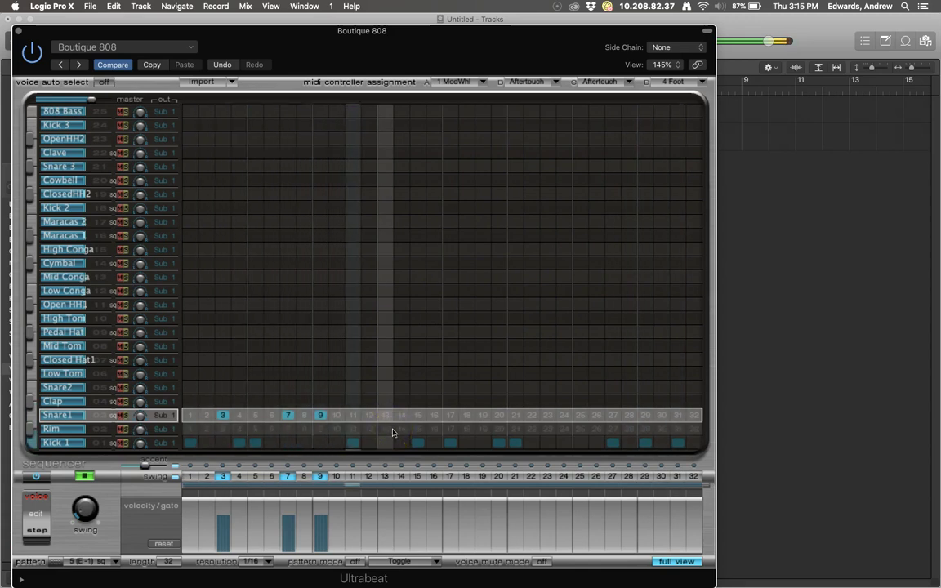
pyautogui.click(320, 415)
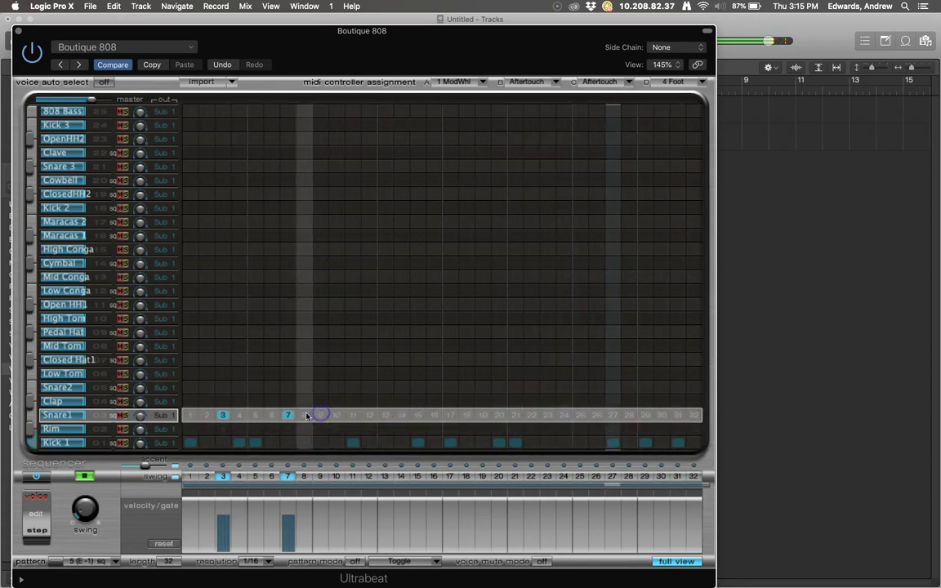
pyautogui.click(304, 416)
pyautogui.click(337, 416)
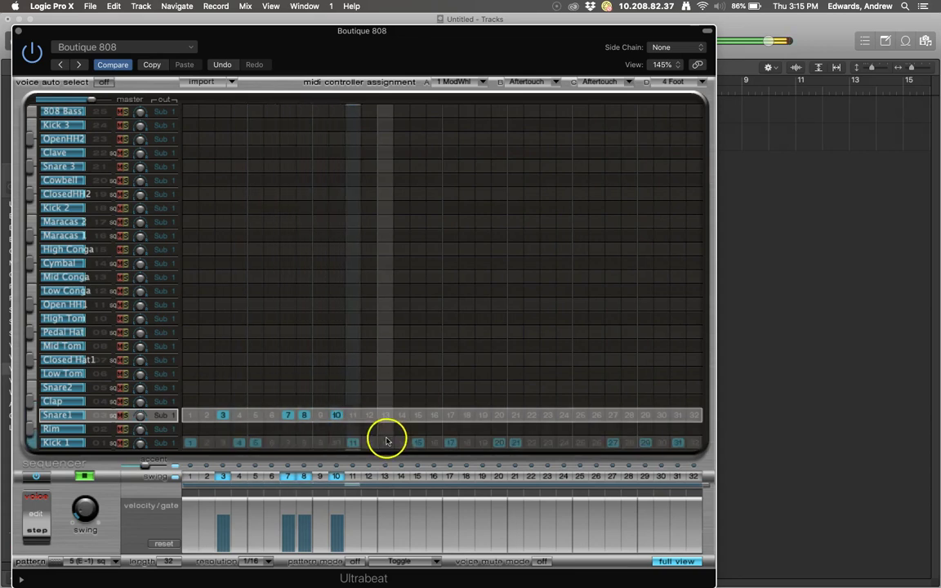
pyautogui.click(337, 416)
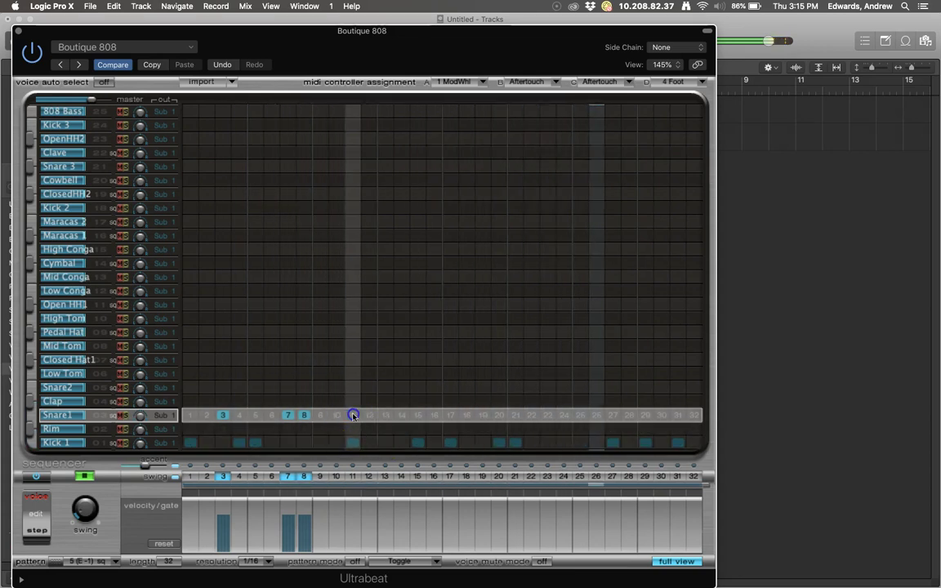
pyautogui.click(353, 416)
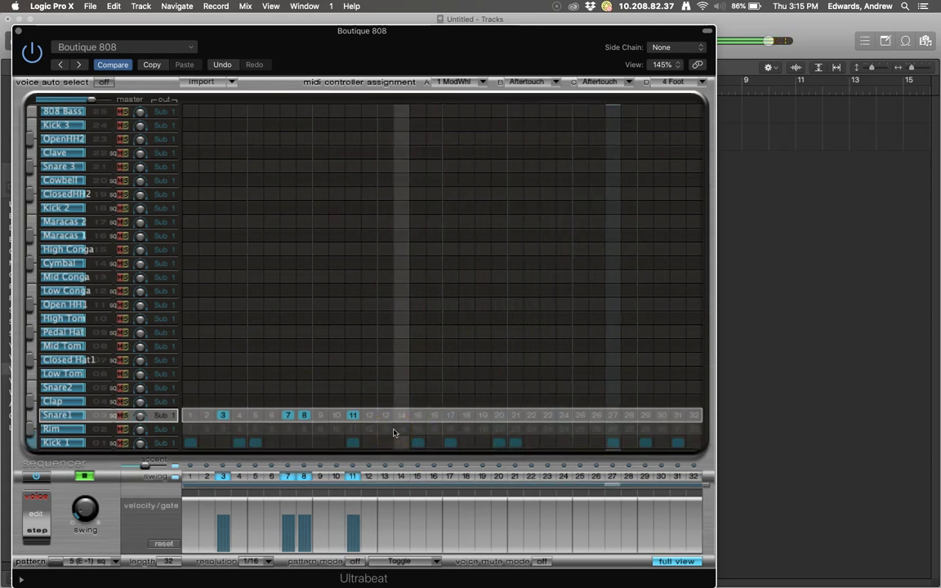
# - Add Snare1 hits on steps 13, 16, 17 and 18
pyautogui.click(414, 436)
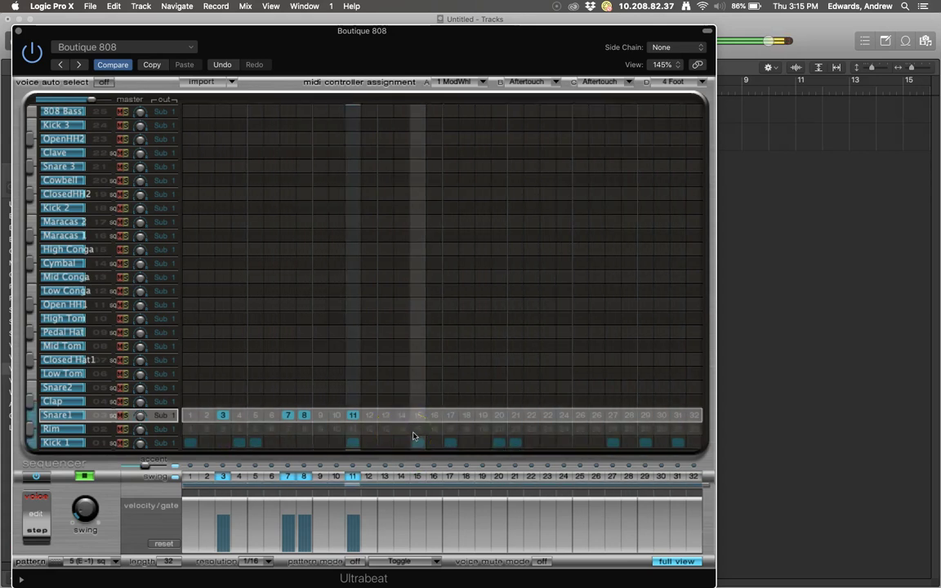
pyautogui.click(406, 420)
pyautogui.click(383, 417)
pyautogui.click(383, 416)
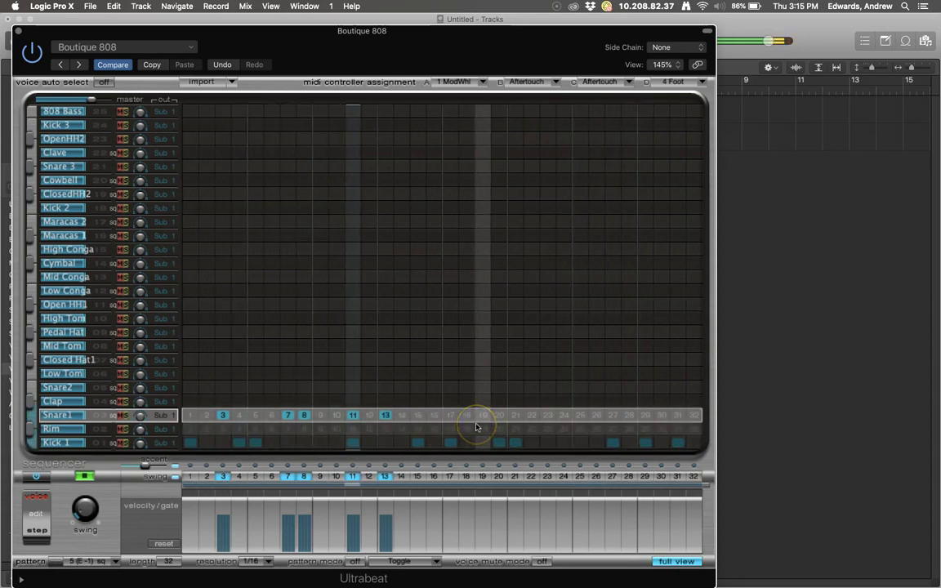
pyautogui.click(435, 416)
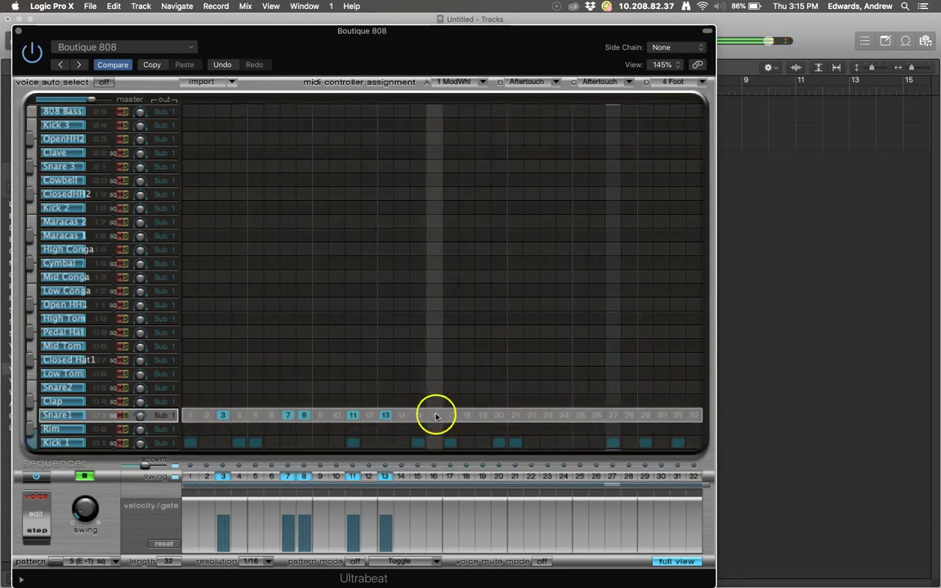
pyautogui.click(436, 416)
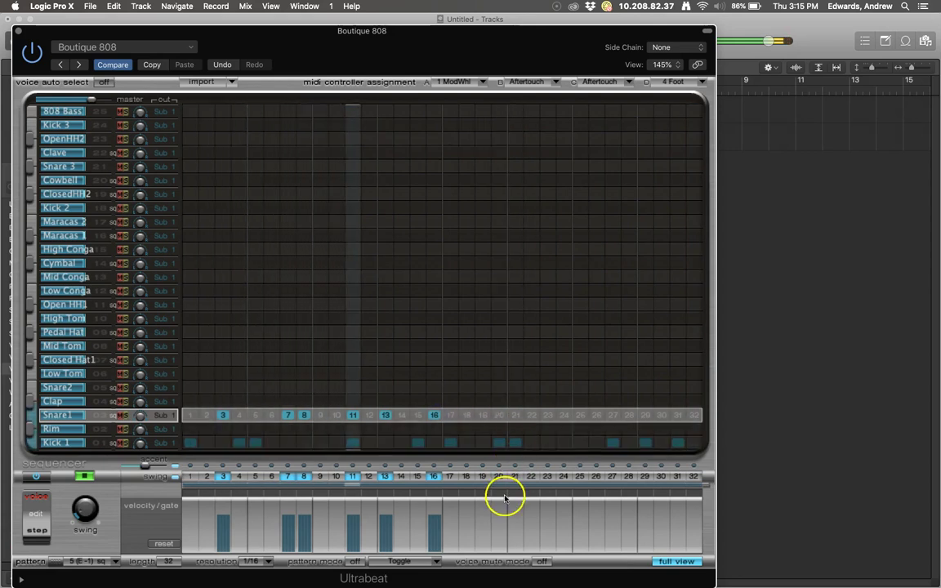
pyautogui.click(450, 416)
pyautogui.click(467, 416)
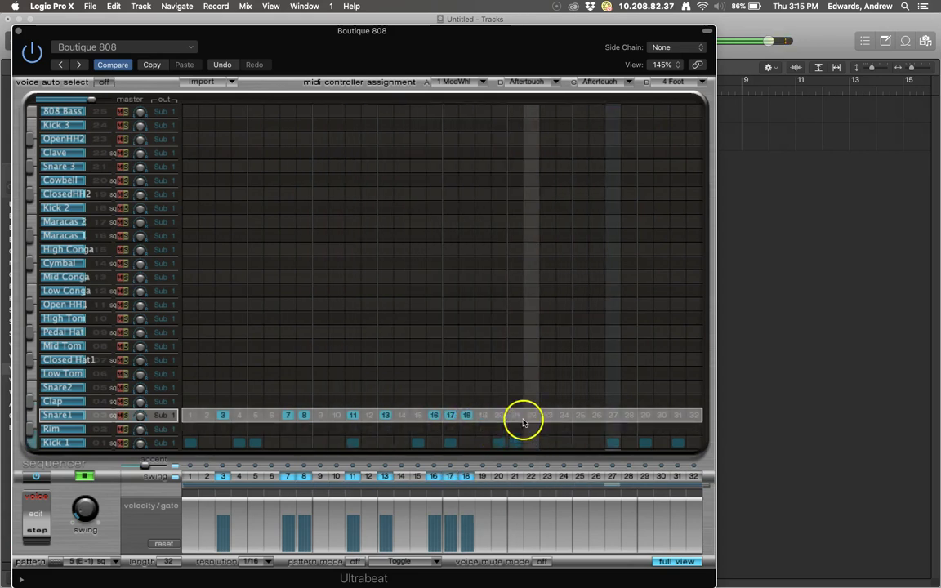
# - Add Snare1 hits on steps 23, 24, 25, 28 and 32
pyautogui.click(548, 416)
pyautogui.click(565, 417)
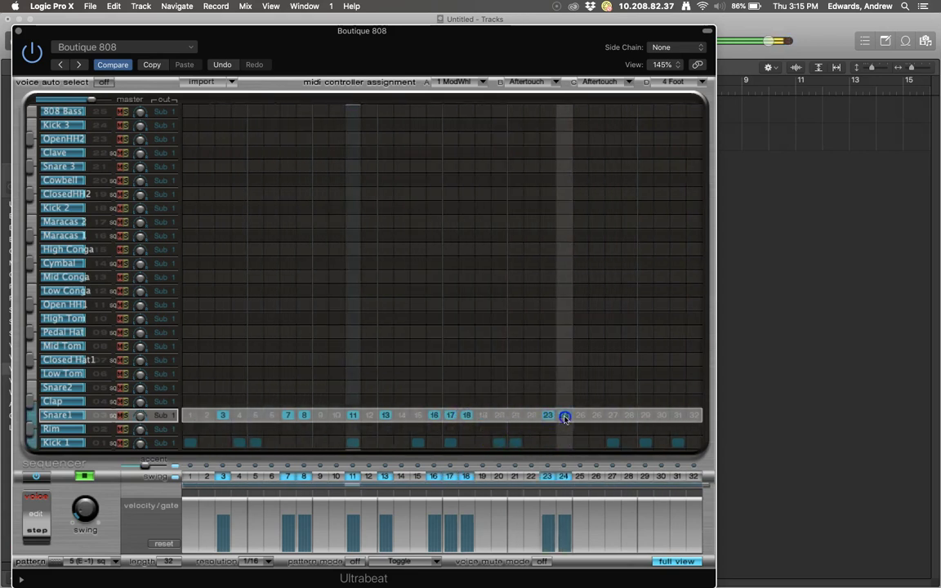
pyautogui.click(580, 416)
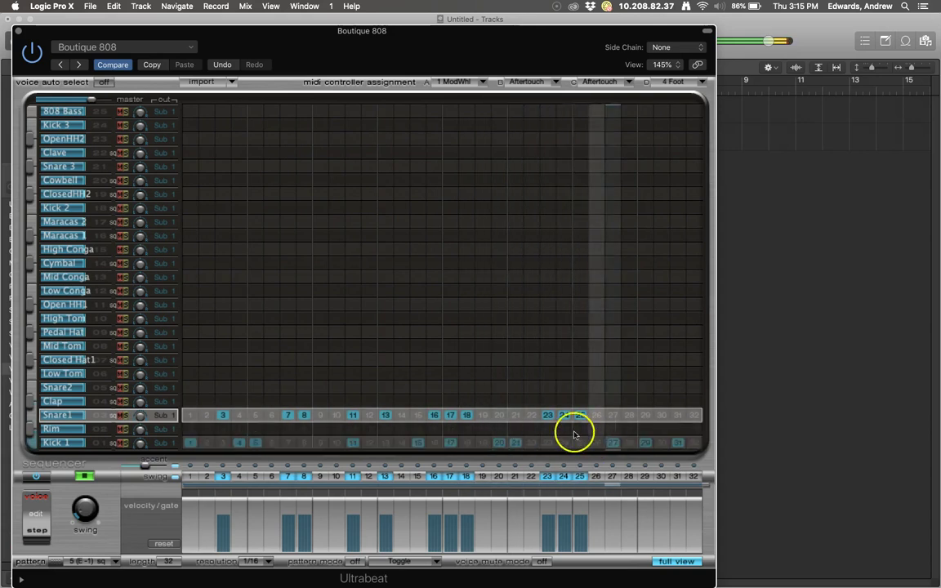
pyautogui.click(629, 416)
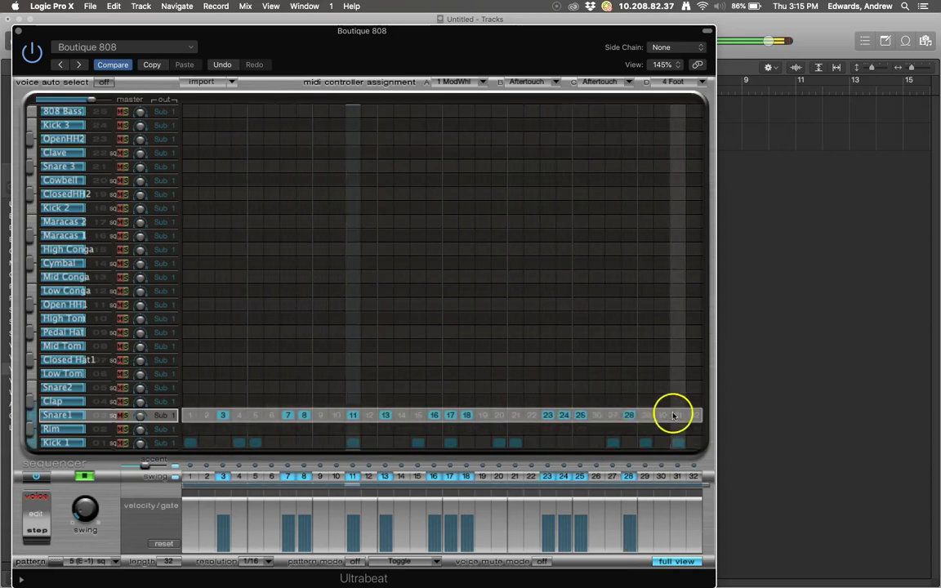
pyautogui.click(693, 416)
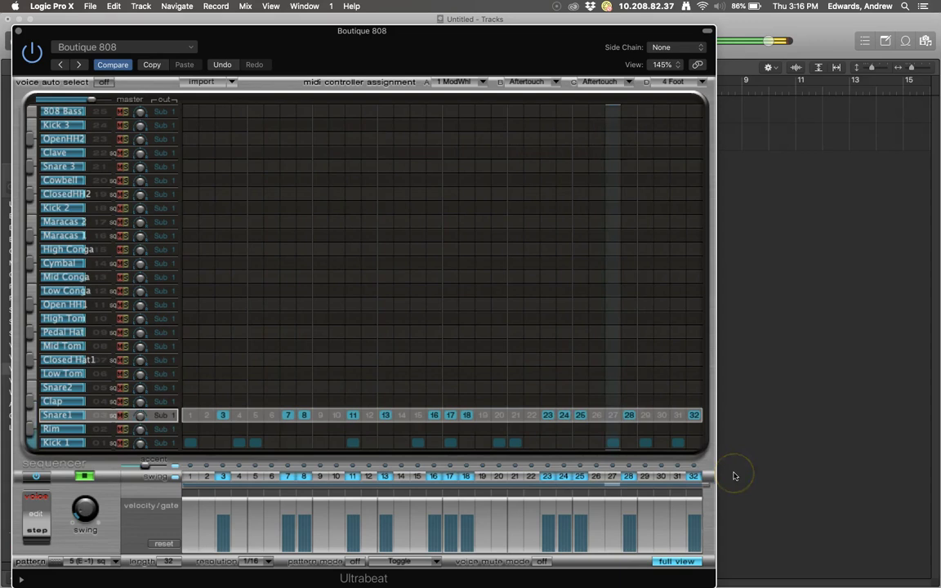
# - Move the Snare1 hit from step 28 to step 29, keep step 32 active, and add a hit on step 1
pyautogui.click(694, 416)
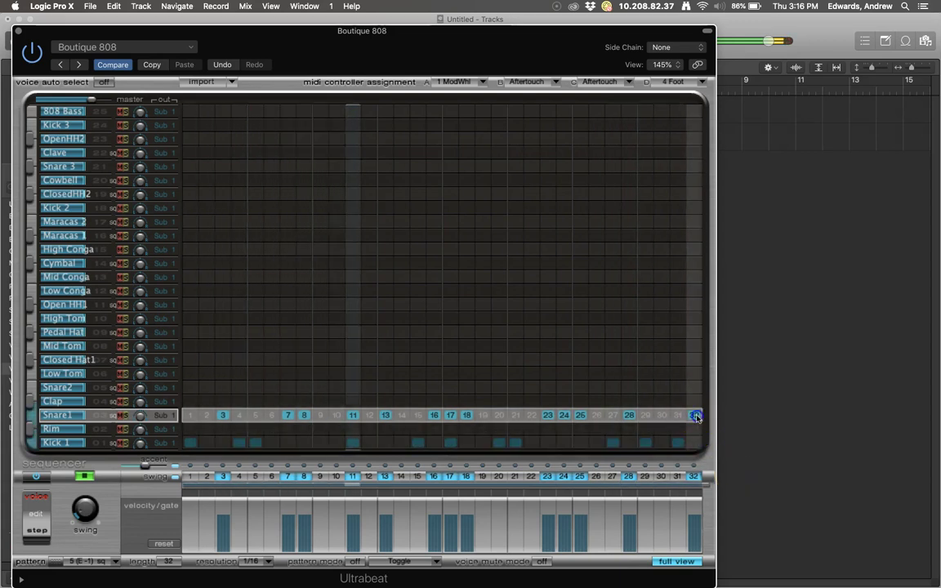
pyautogui.click(630, 416)
pyautogui.click(646, 416)
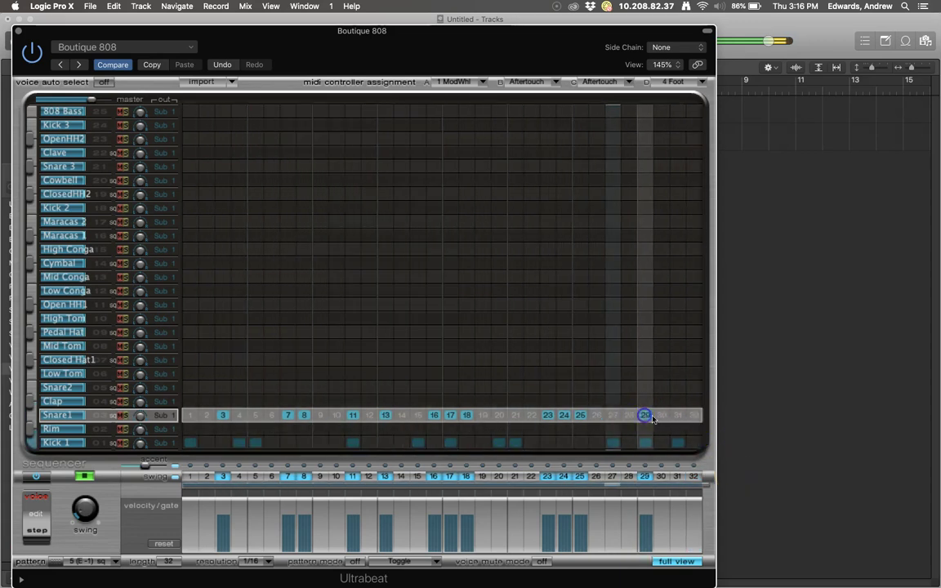
pyautogui.click(693, 416)
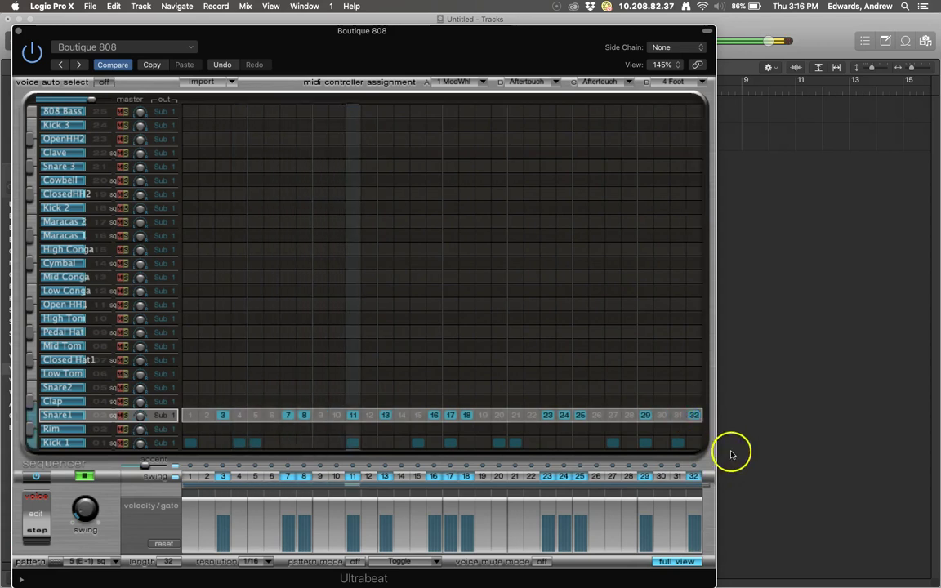
pyautogui.click(693, 416)
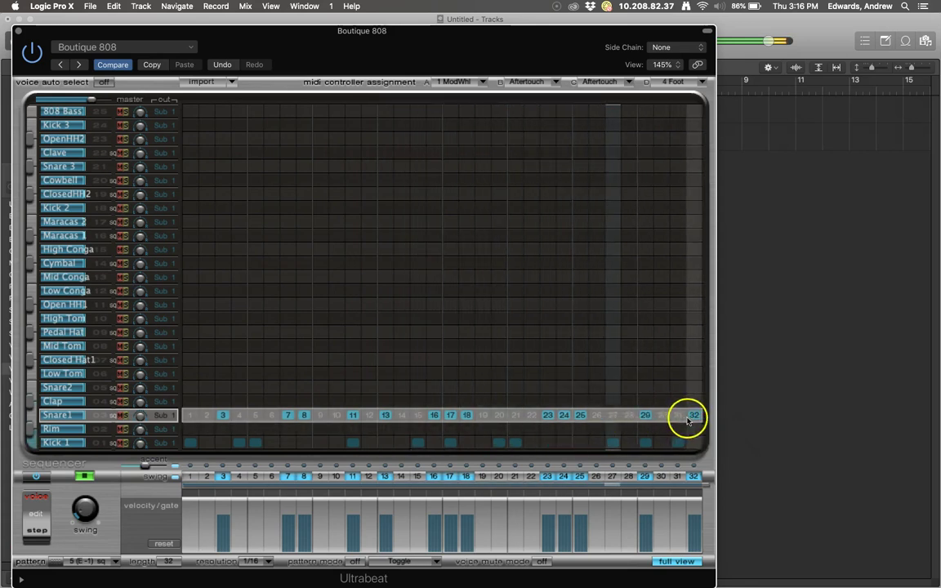
pyautogui.click(189, 415)
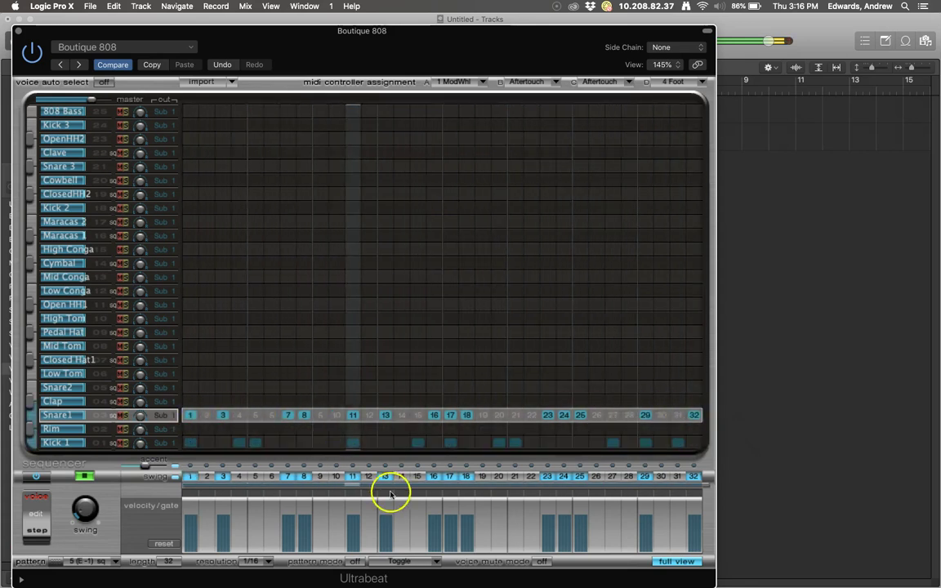
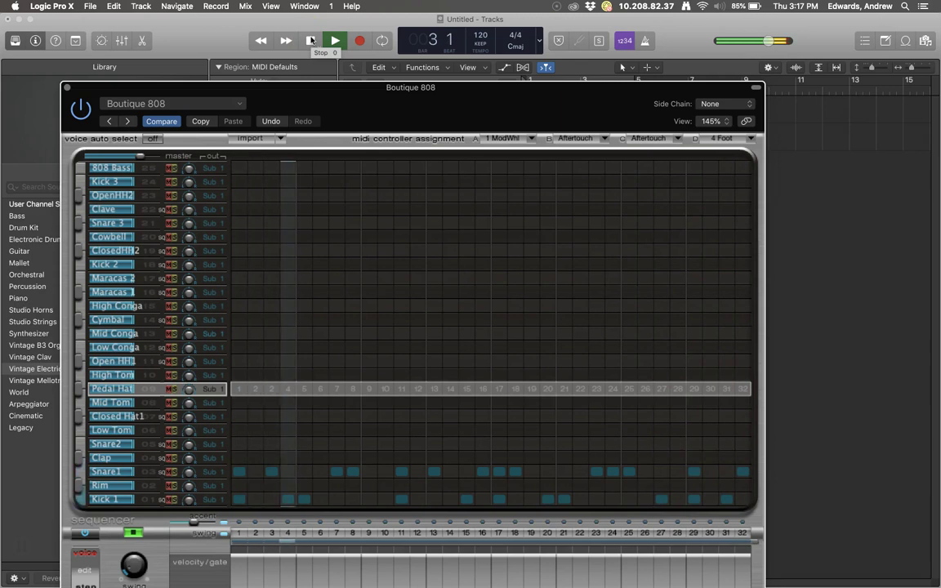
# - Stop the project playback and move the Boutique 808 window down to uncover the tracks area
pyautogui.click(311, 41)
pyautogui.moveTo(384, 90); pyautogui.dragTo(490, 278)
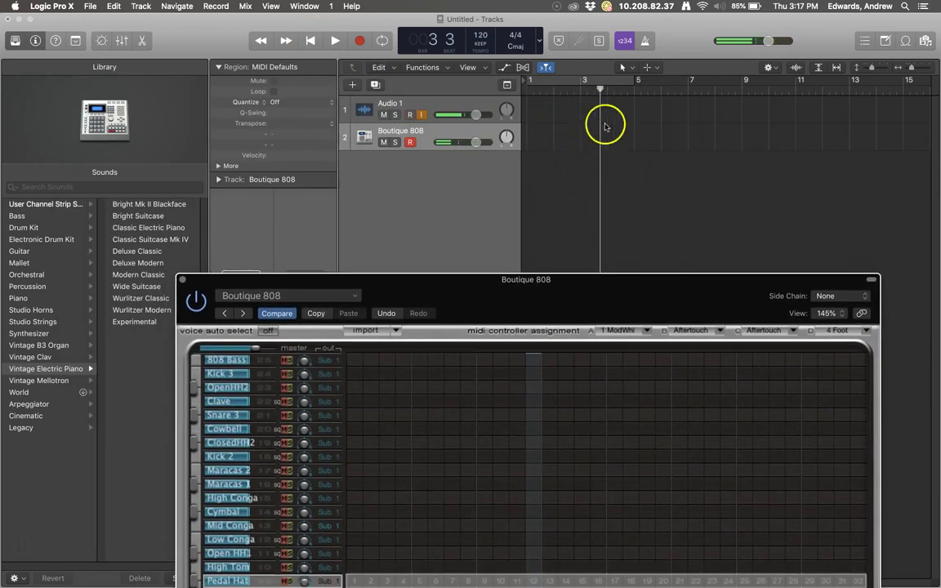
# - Reposition the Boutique 808 window and place its sequencer pattern as a MIDI region at bar 10 on the Boutique 808 track
pyautogui.moveTo(586, 290); pyautogui.dragTo(391, 28)
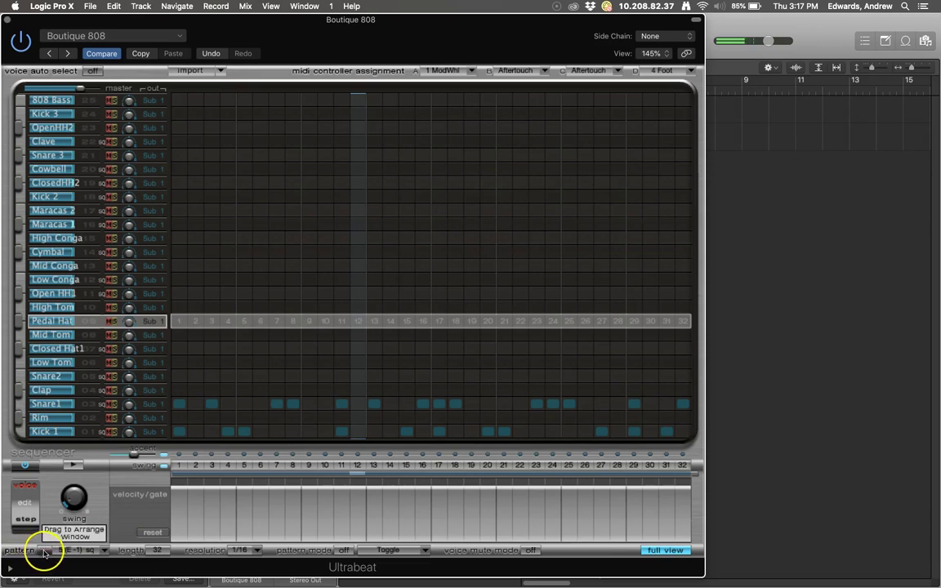
pyautogui.moveTo(42, 557); pyautogui.dragTo(47, 557)
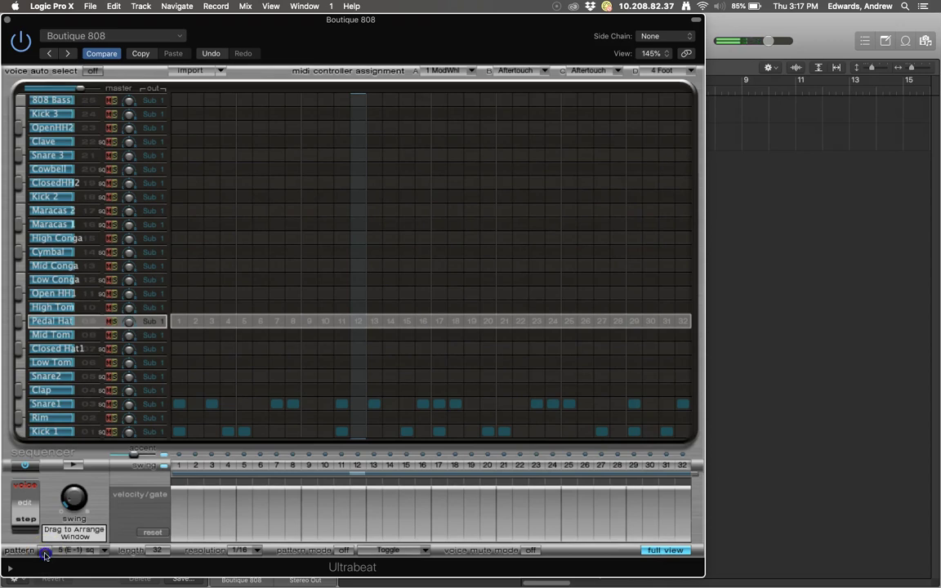
pyautogui.moveTo(337, 539); pyautogui.dragTo(722, 308)
pyautogui.moveTo(739, 191); pyautogui.dragTo(770, 129)
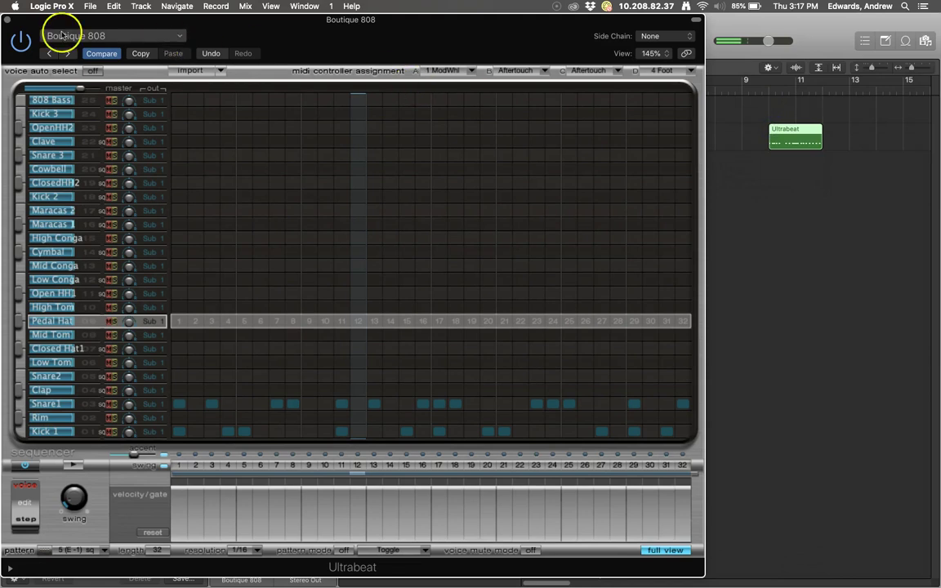
# - Close the instrument window, move the Ultrabeat region to bar 1 and loop it up to bar 11
pyautogui.click(7, 20)
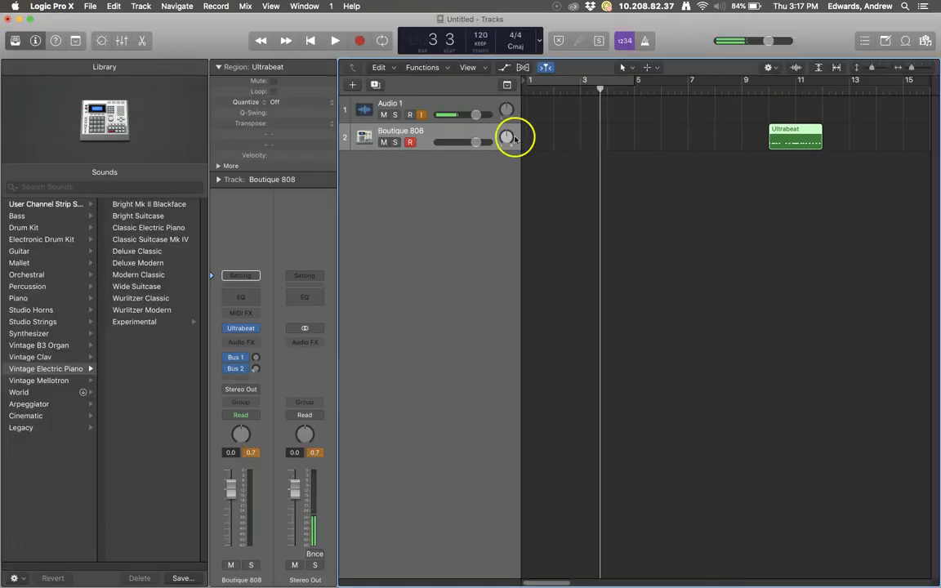
pyautogui.moveTo(797, 133)
pyautogui.mouseDown()
pyautogui.moveTo(557, 134)
pyautogui.moveTo(794, 139)
pyautogui.mouseUp()
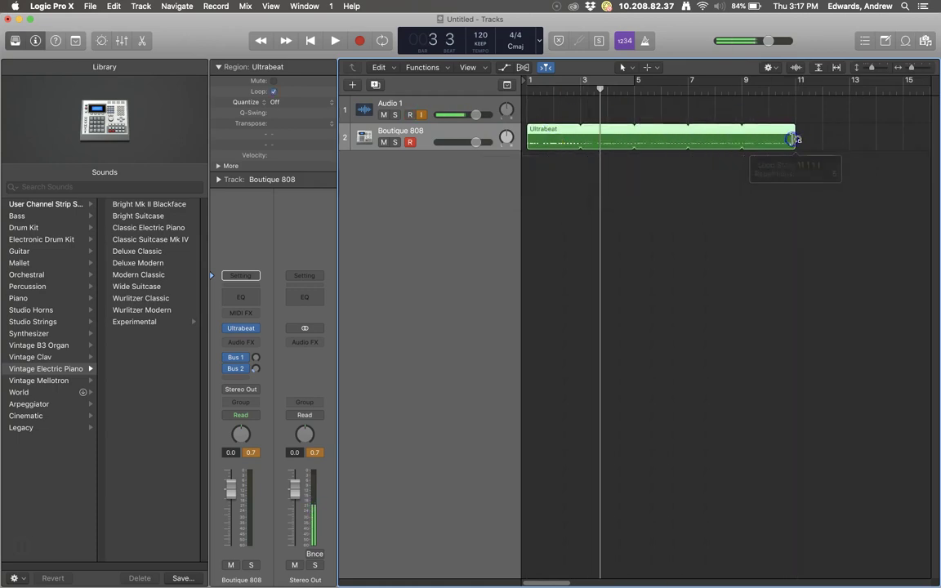
# - Reopen Ultrabeat from the Boutique 808 channel strip, turn off its internal step sequencer and close the instrument window
pyautogui.click(242, 330)
pyautogui.moveTo(282, 31); pyautogui.dragTo(572, 33)
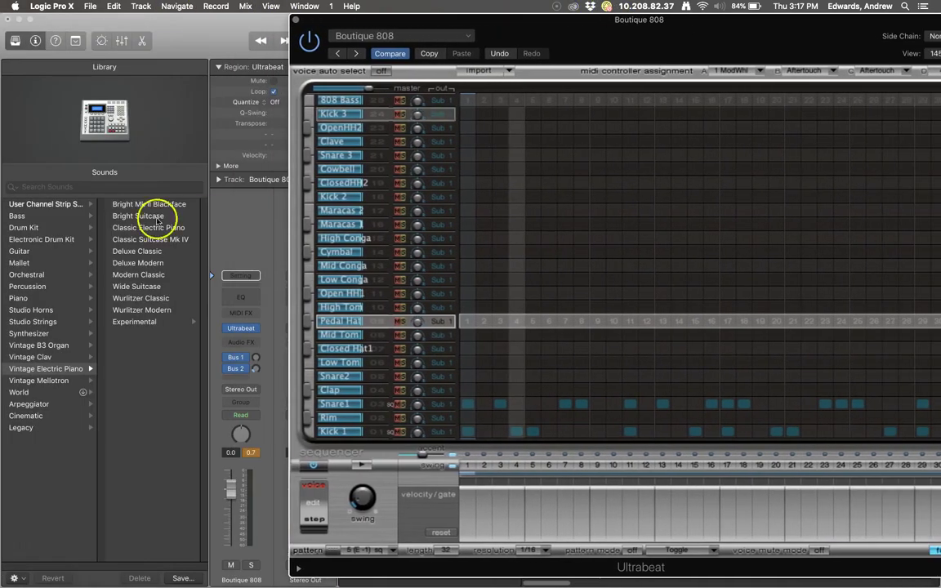
pyautogui.moveTo(242, 330)
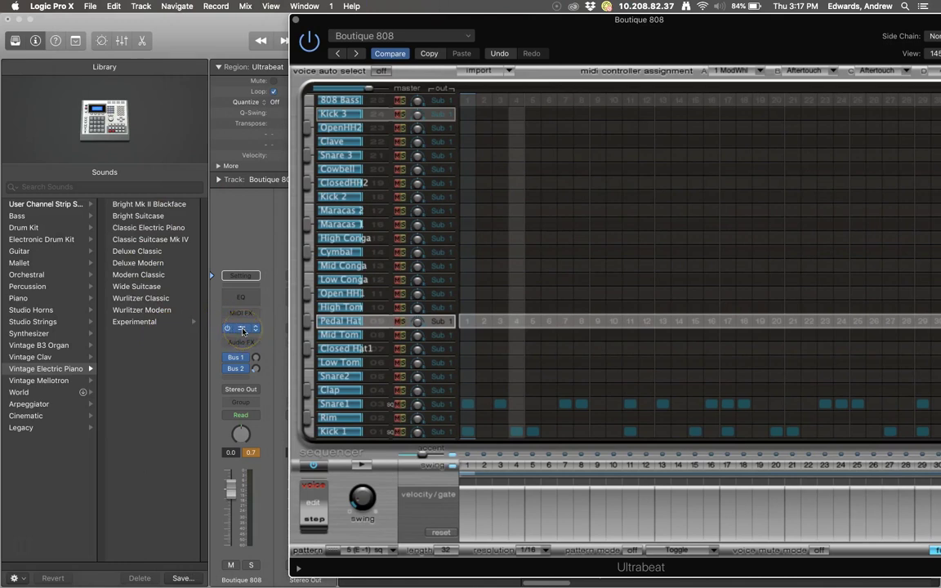
pyautogui.click(314, 466)
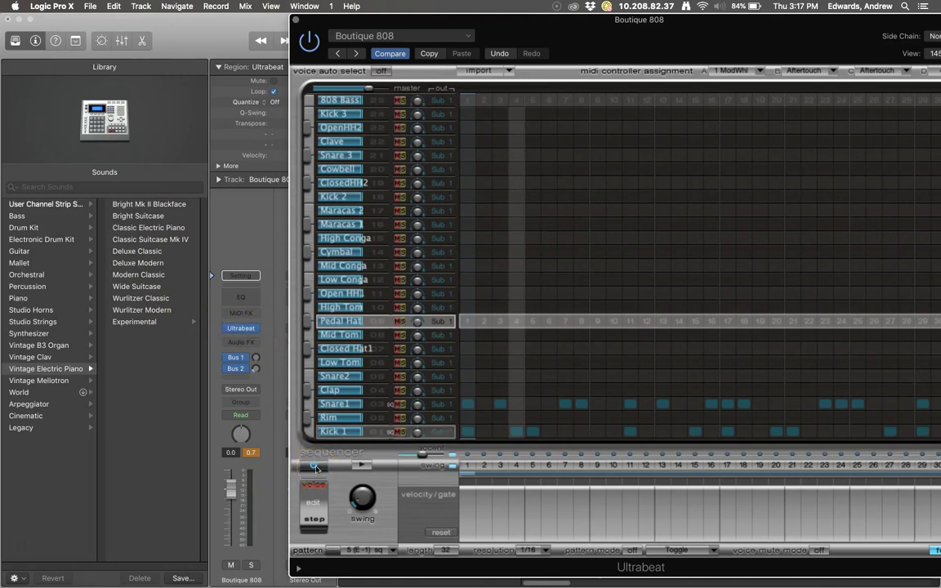
pyautogui.click(315, 467)
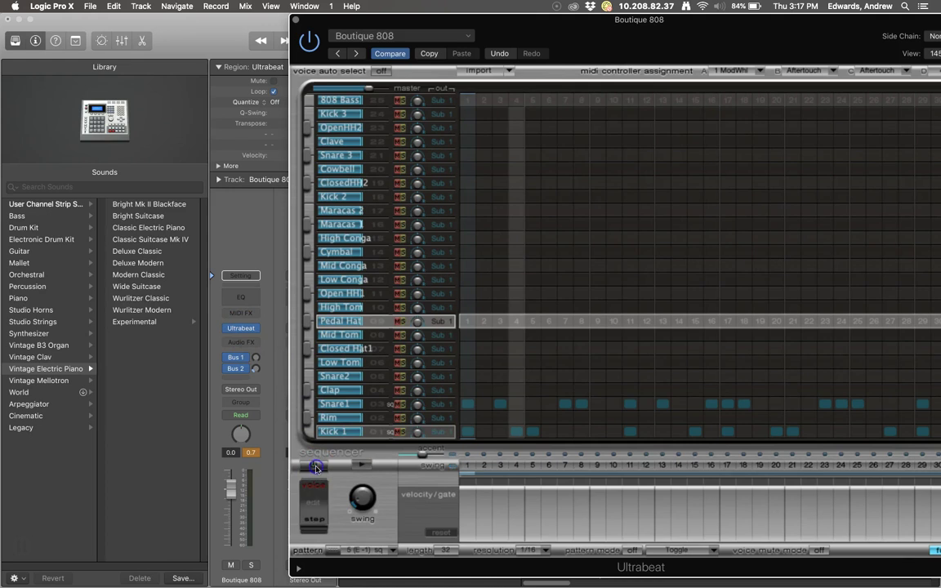
pyautogui.click(317, 467)
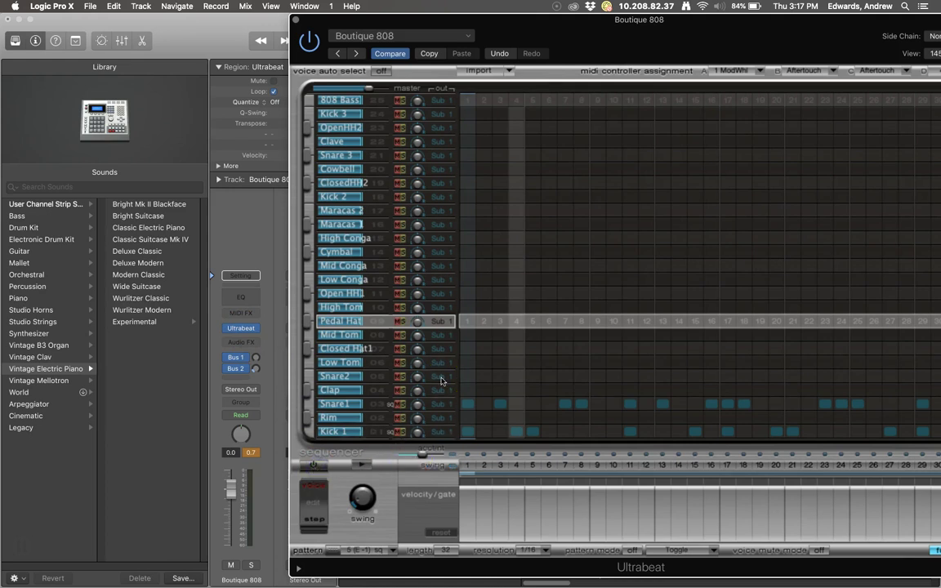
pyautogui.click(296, 19)
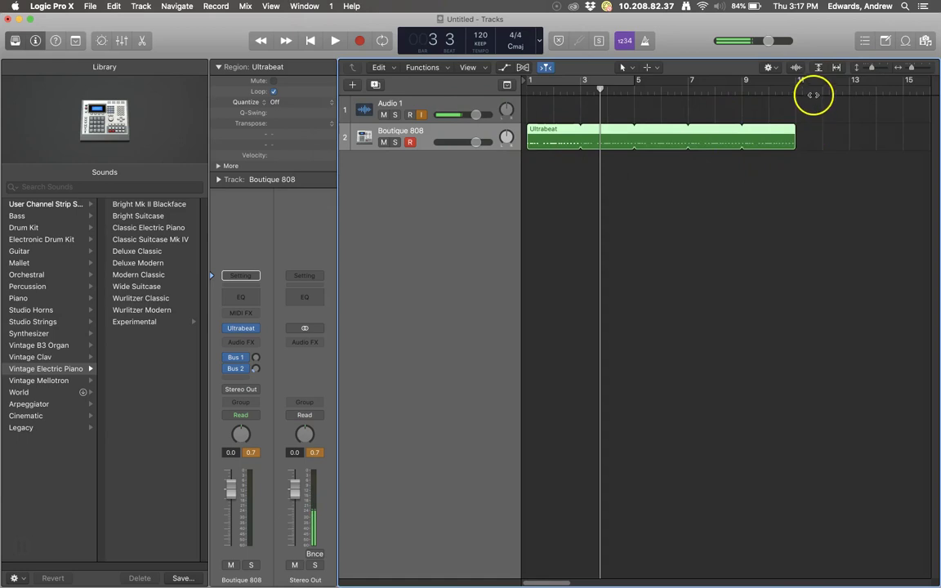
# - Play the looped Ultrabeat region from bar 1 through its end to hear the pattern, and stop playback
pyautogui.click(312, 41)
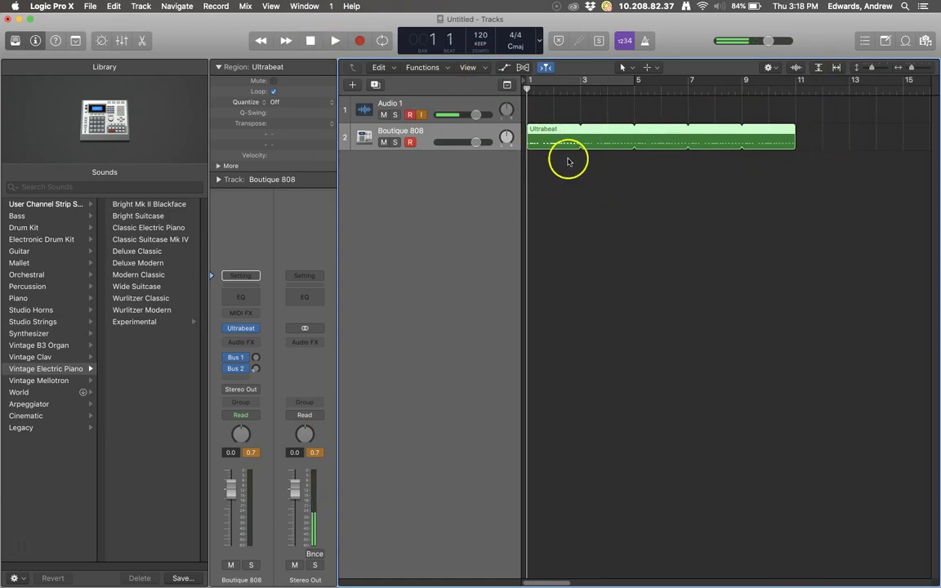
pyautogui.click(333, 41)
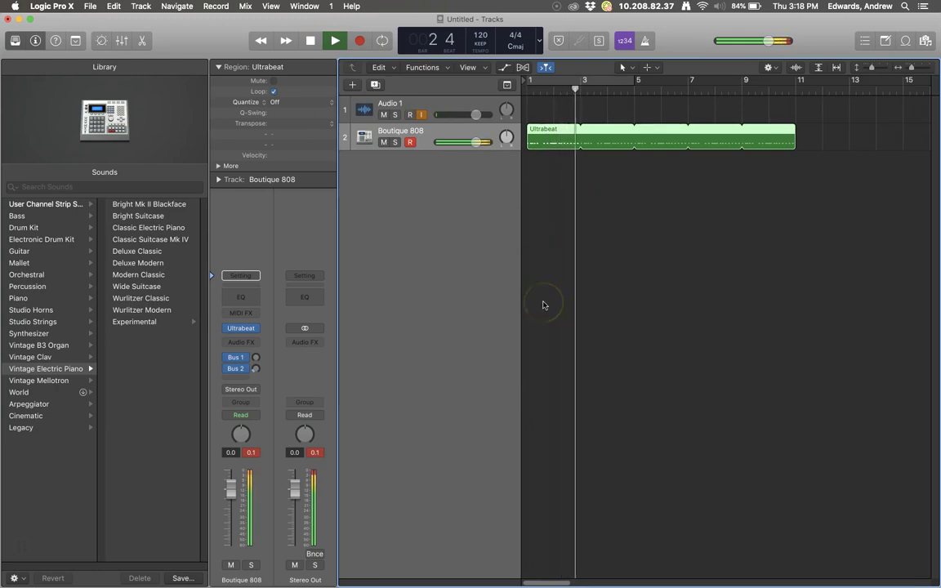
pyautogui.click(618, 260)
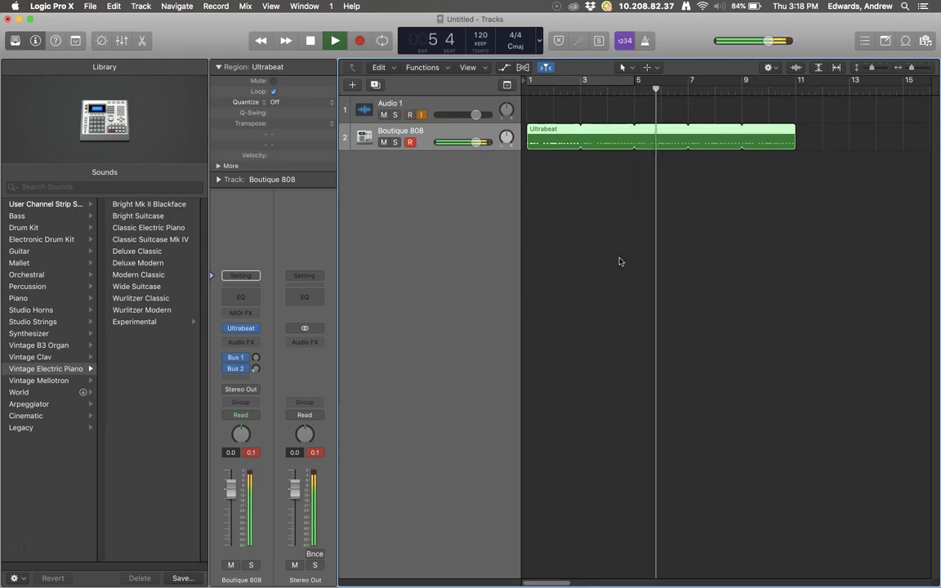
pyautogui.click(456, 270)
pyautogui.click(419, 208)
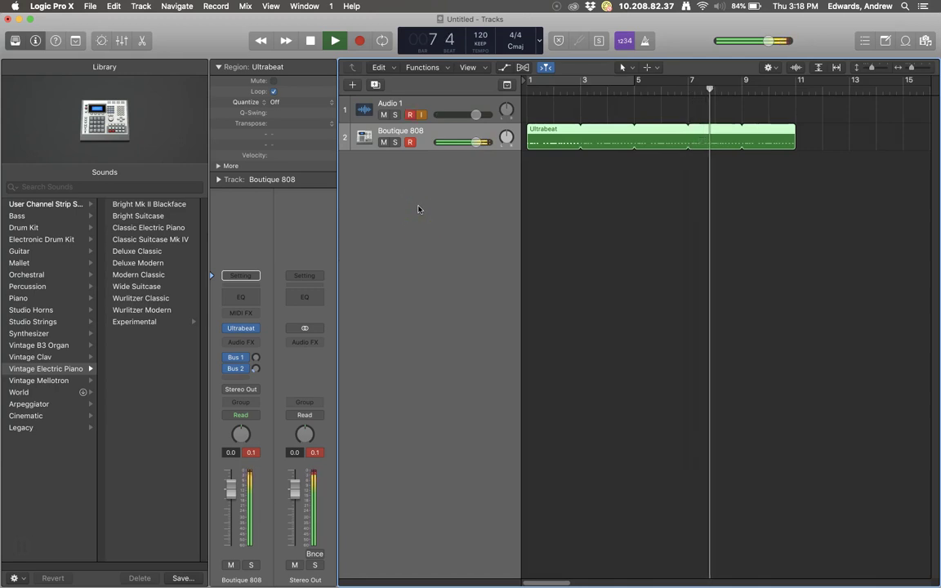
pyautogui.click(439, 204)
pyautogui.click(483, 215)
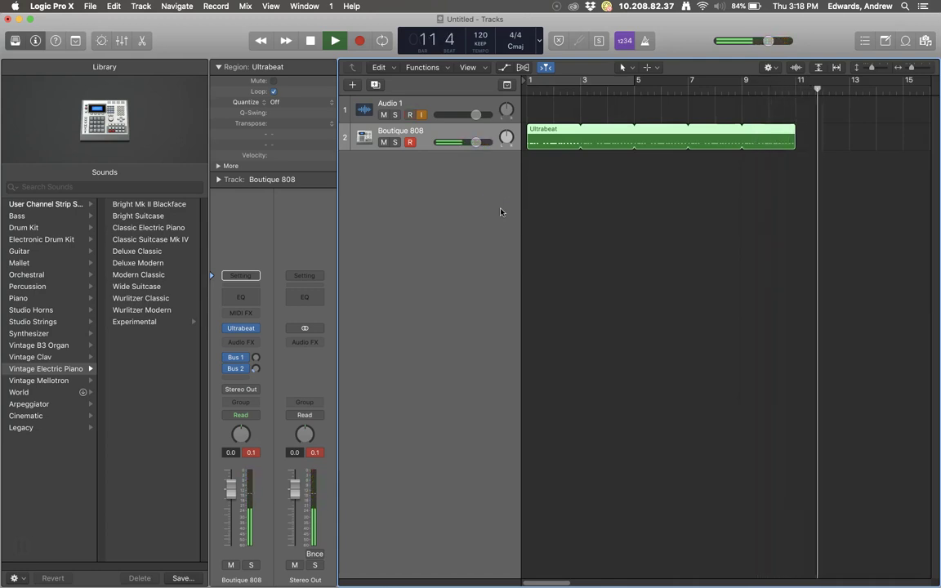
pyautogui.click(314, 40)
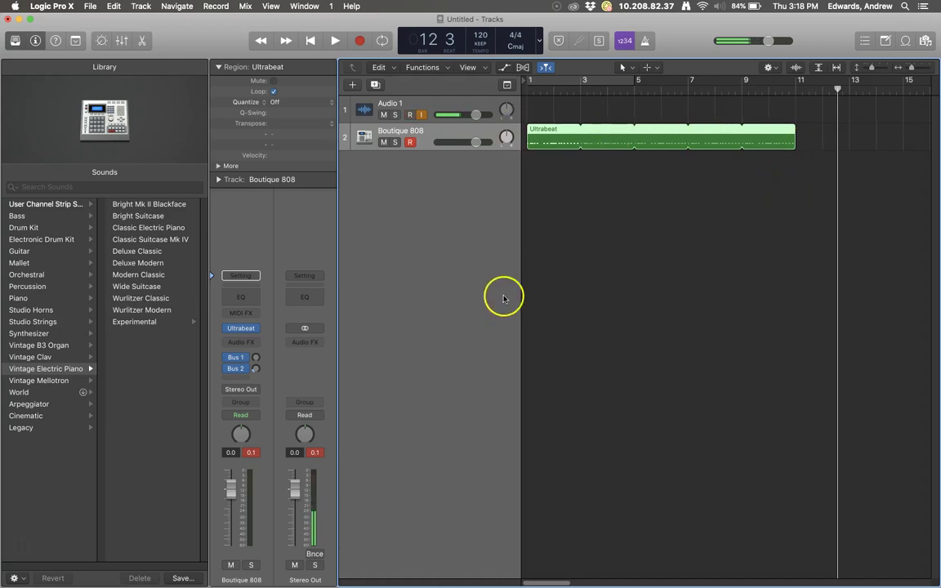
# - Open the Ultrabeat window to check the sequencer's on/off state, and close it again
pyautogui.click(242, 328)
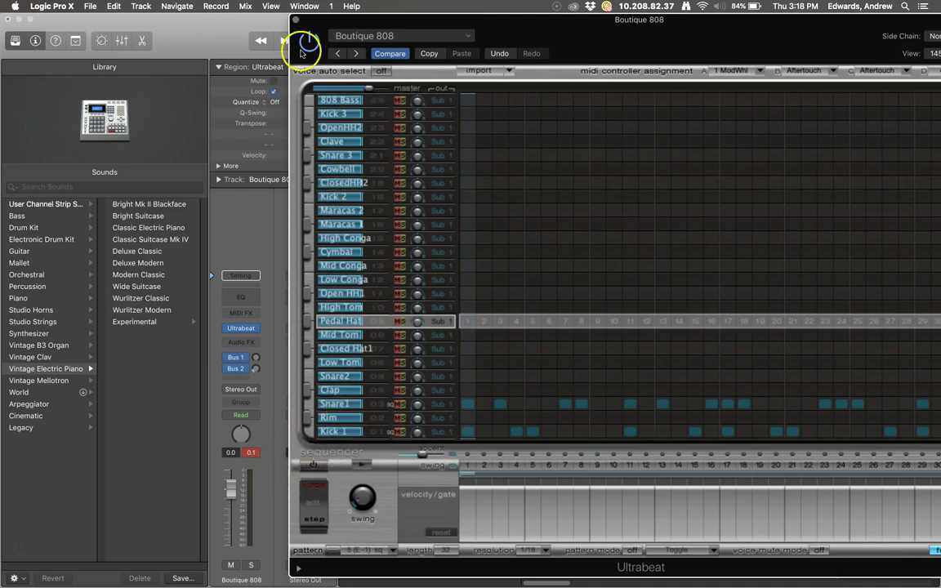
pyautogui.click(296, 18)
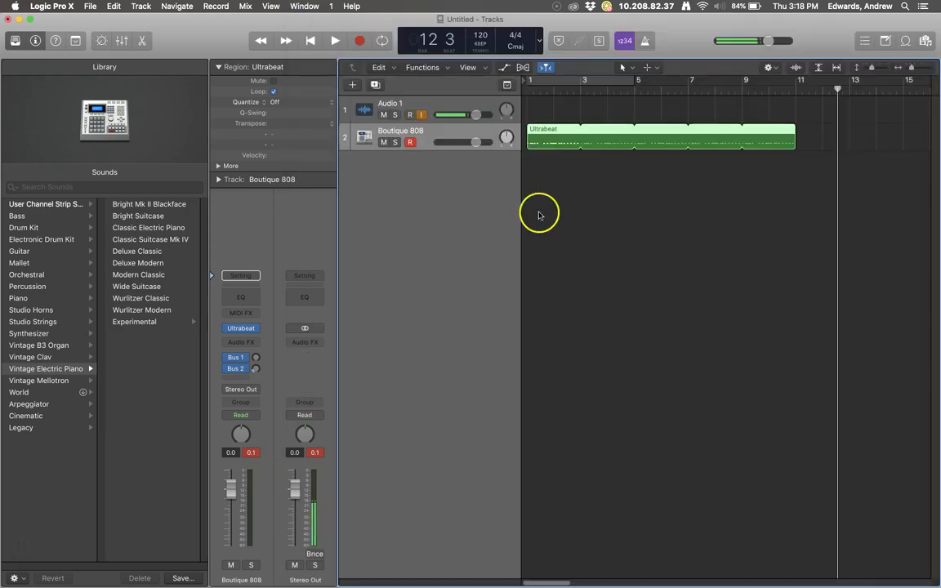